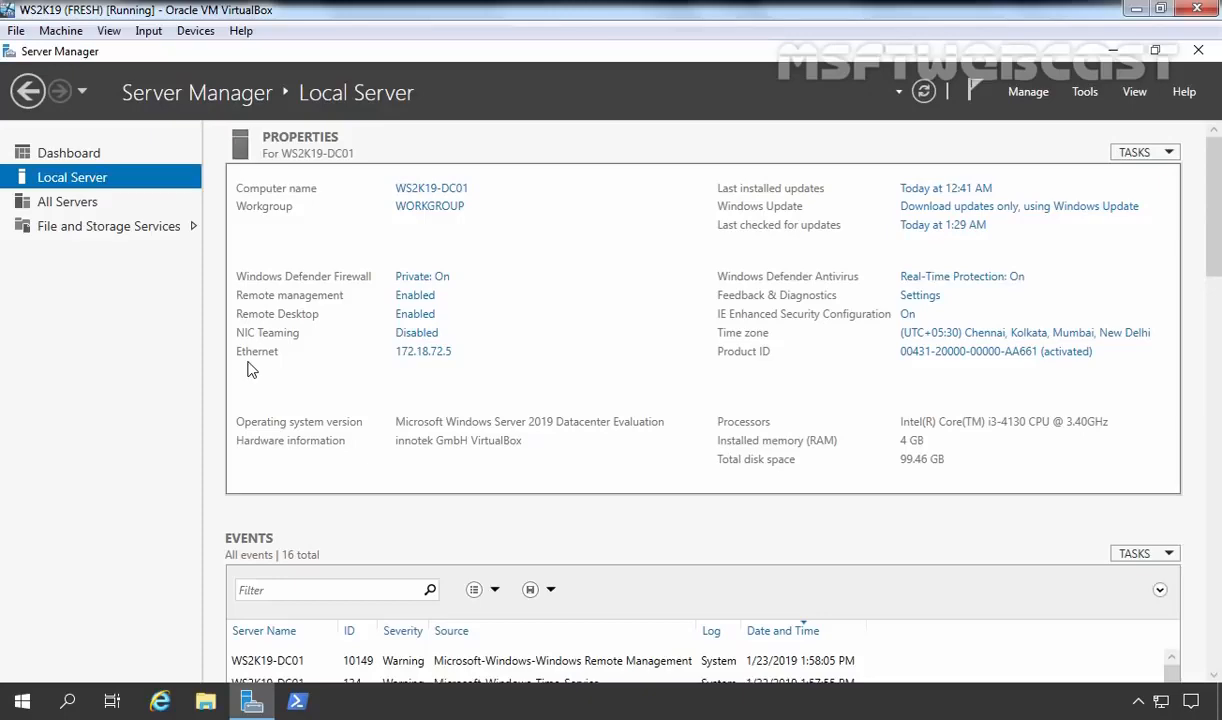
# Give Ethernet static IPv4 172.18.72.5, gateway 172.18.72.1, DNS 172.18.72.5 and 8.8.8.8.
pyautogui.click(430, 363)
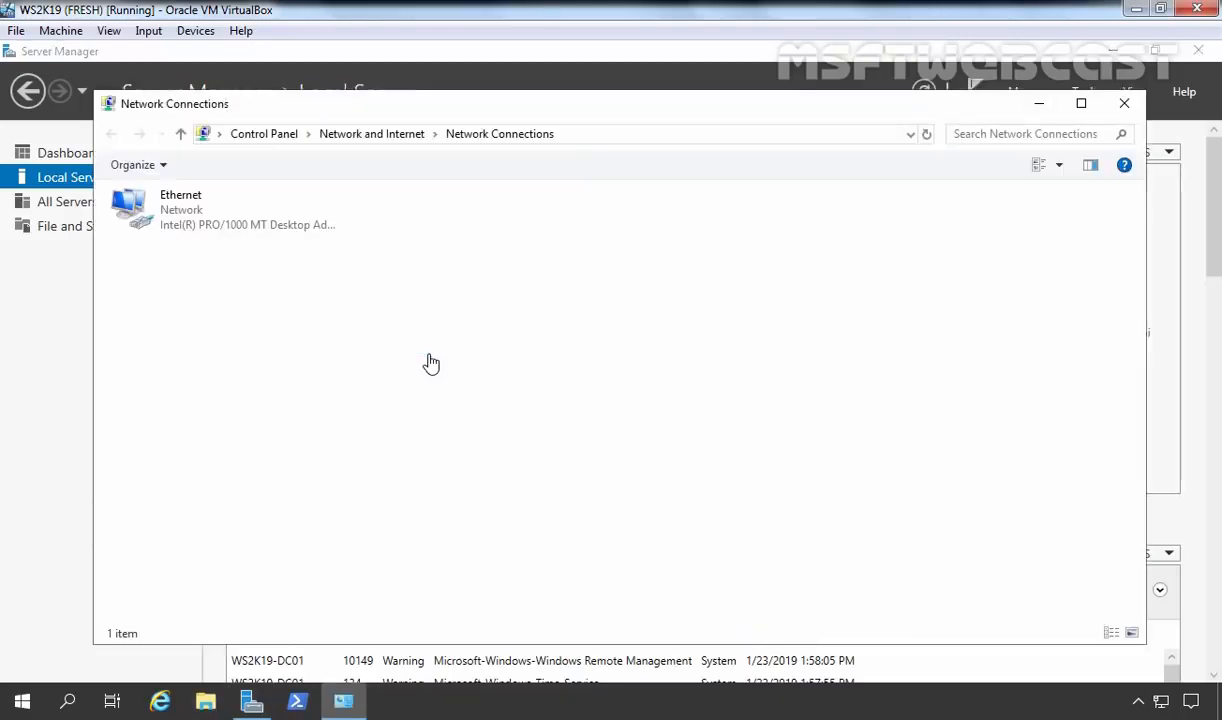
pyautogui.click(183, 220)
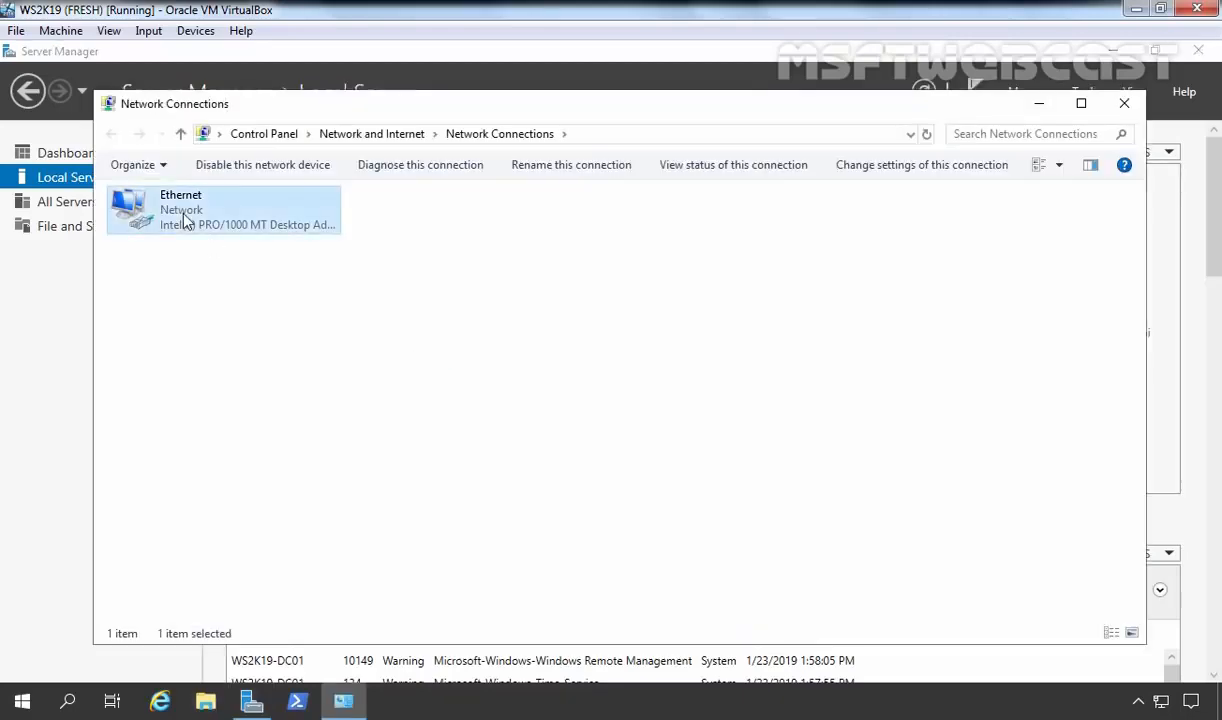
pyautogui.rightClick(183, 220)
pyautogui.click(237, 390)
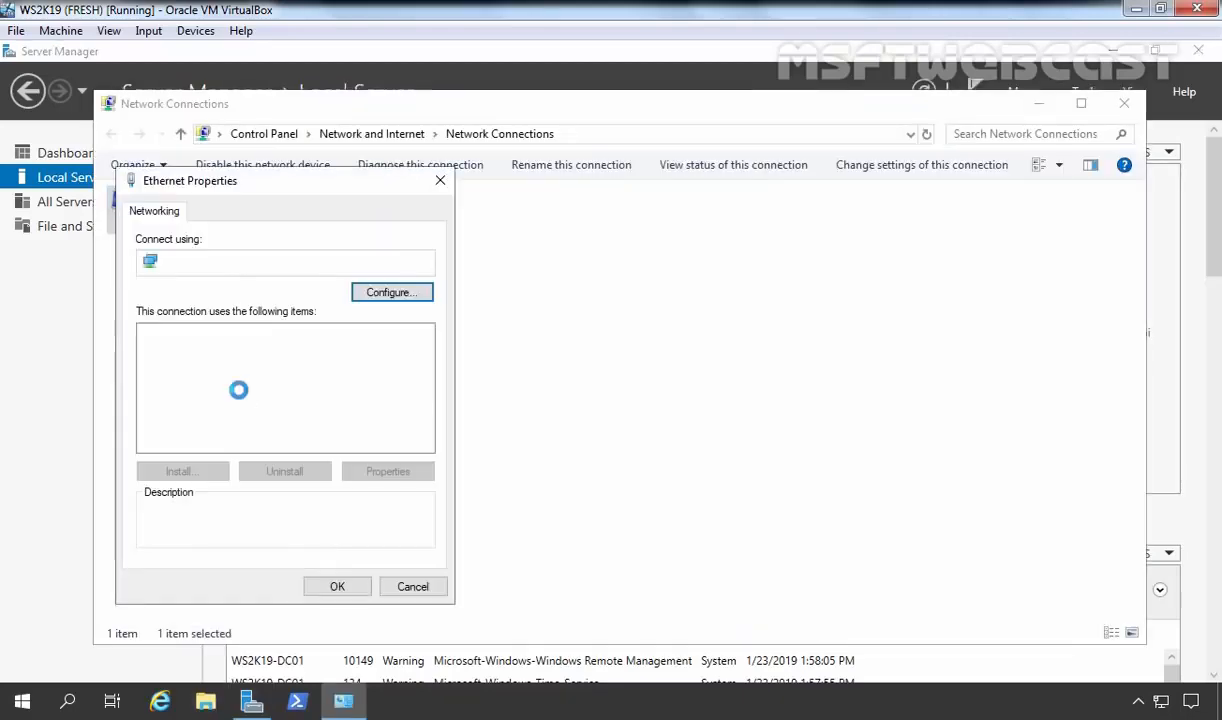
pyautogui.click(205, 381)
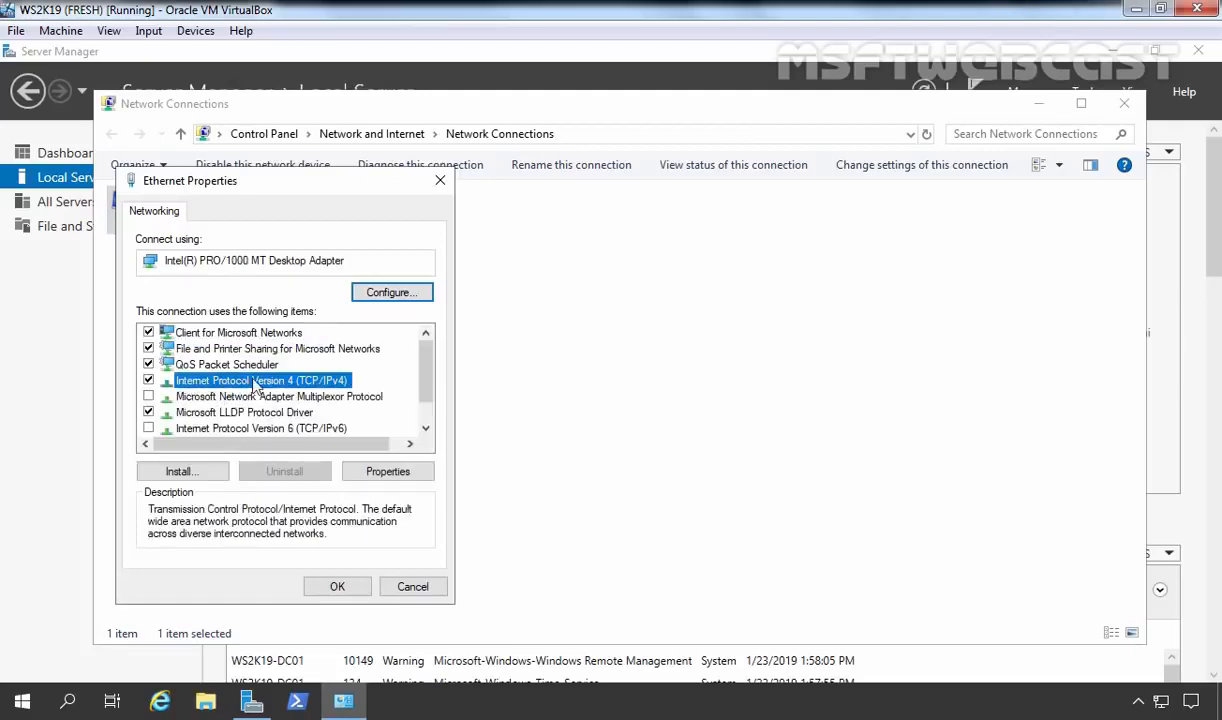
pyautogui.click(386, 474)
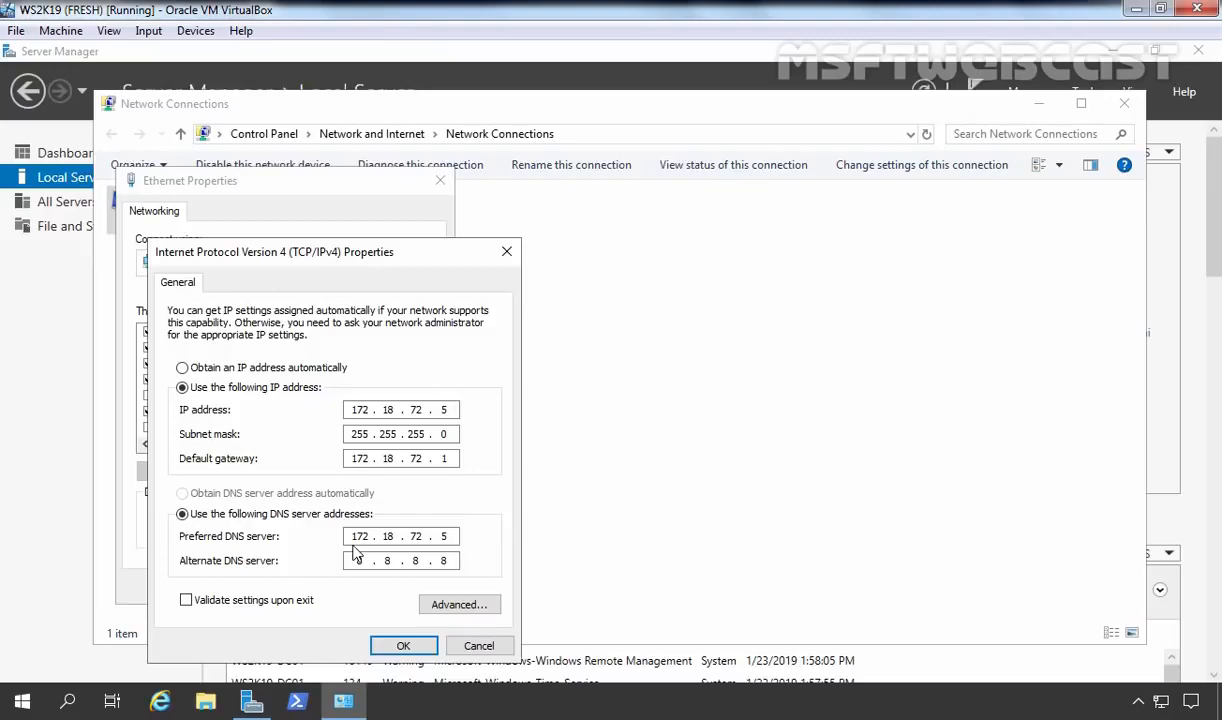
pyautogui.click(403, 645)
pyautogui.click(346, 593)
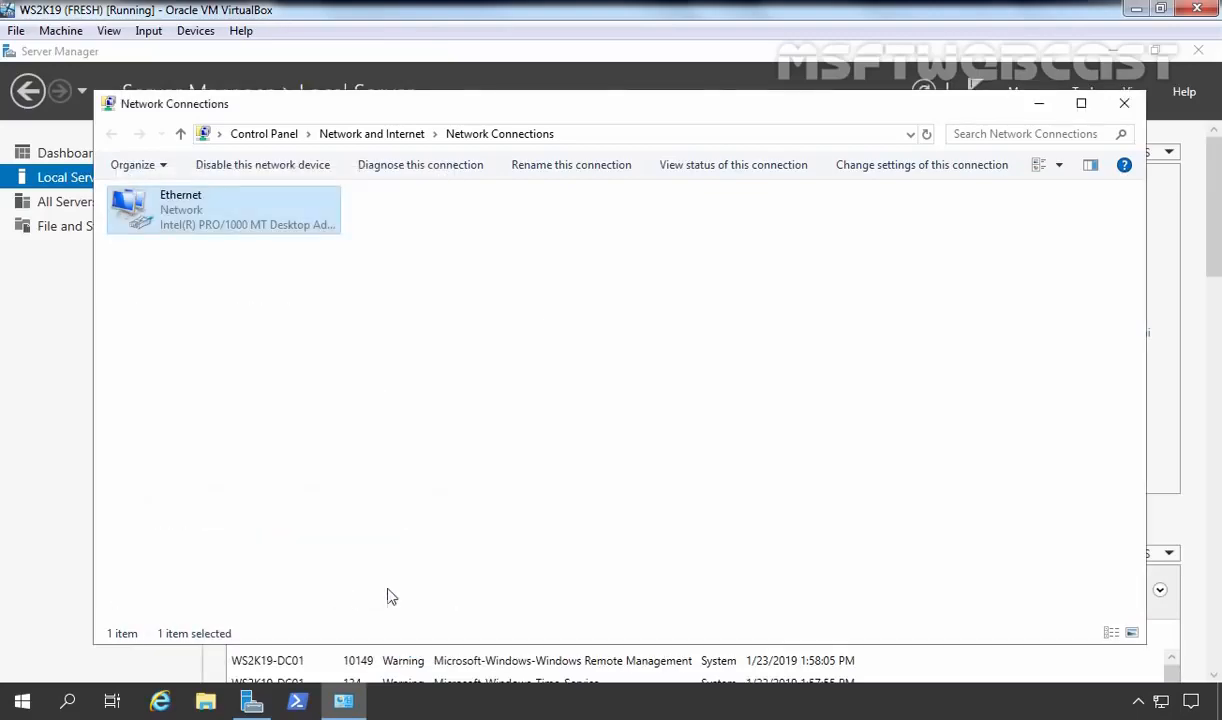
pyautogui.click(1124, 103)
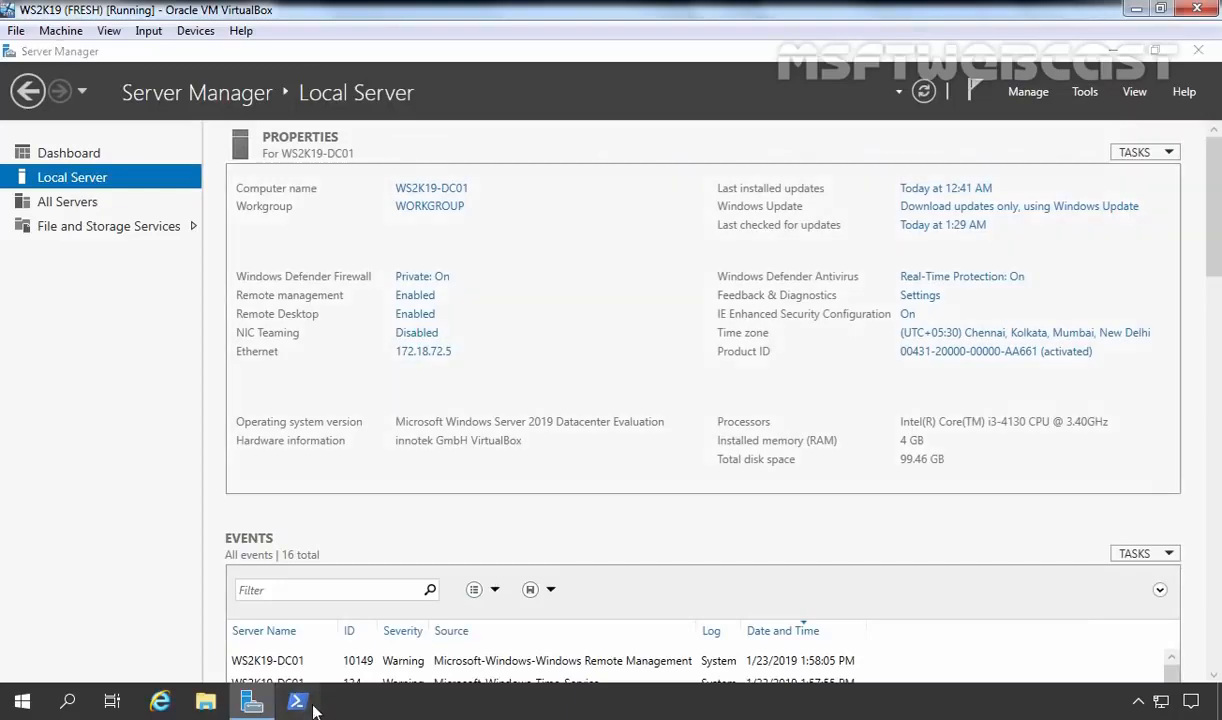
# Run whoami in PowerShell to confirm the session uses the local administrator.
pyautogui.click(300, 701)
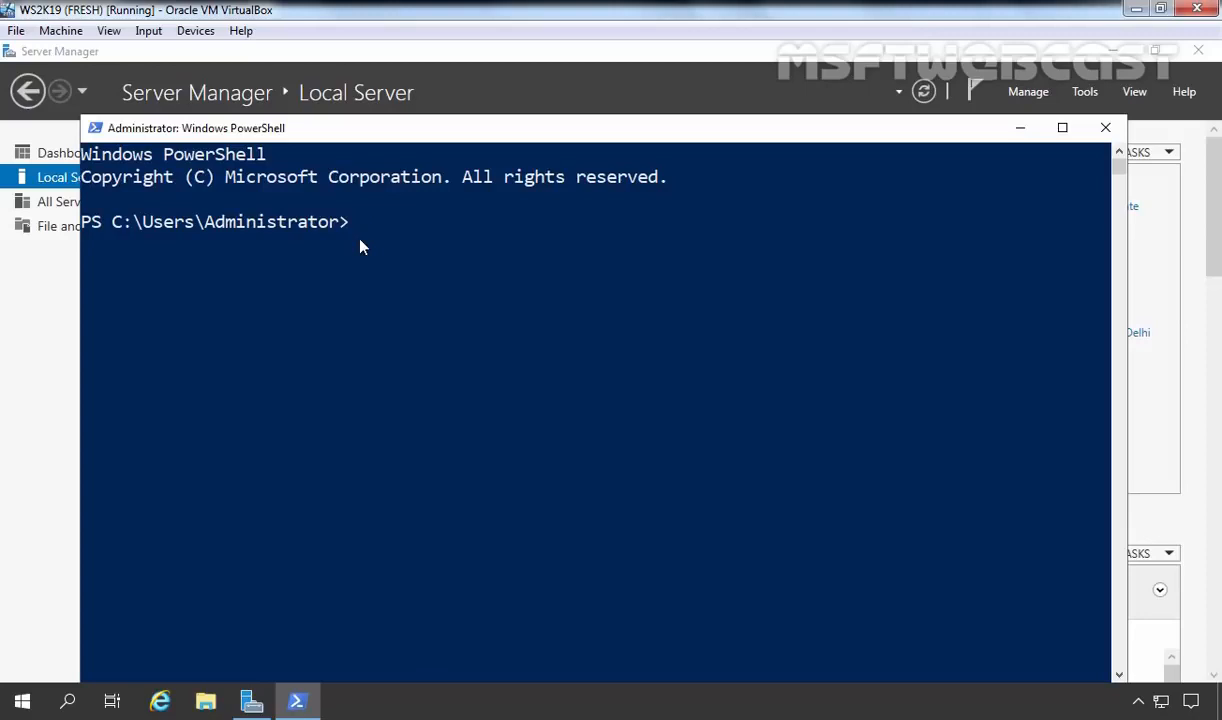
pyautogui.write('whoami')
pyautogui.press('Return')
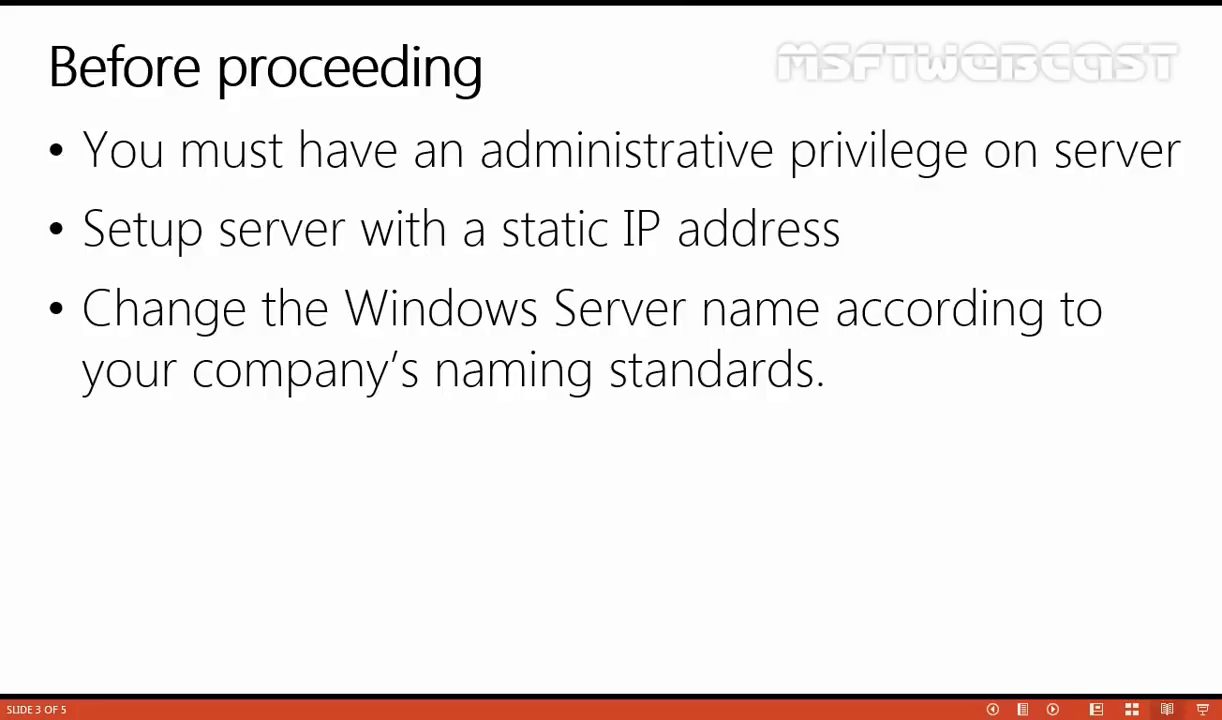
# Advance the slide show to the two-step process overview slide.
pyautogui.click(665, 402)
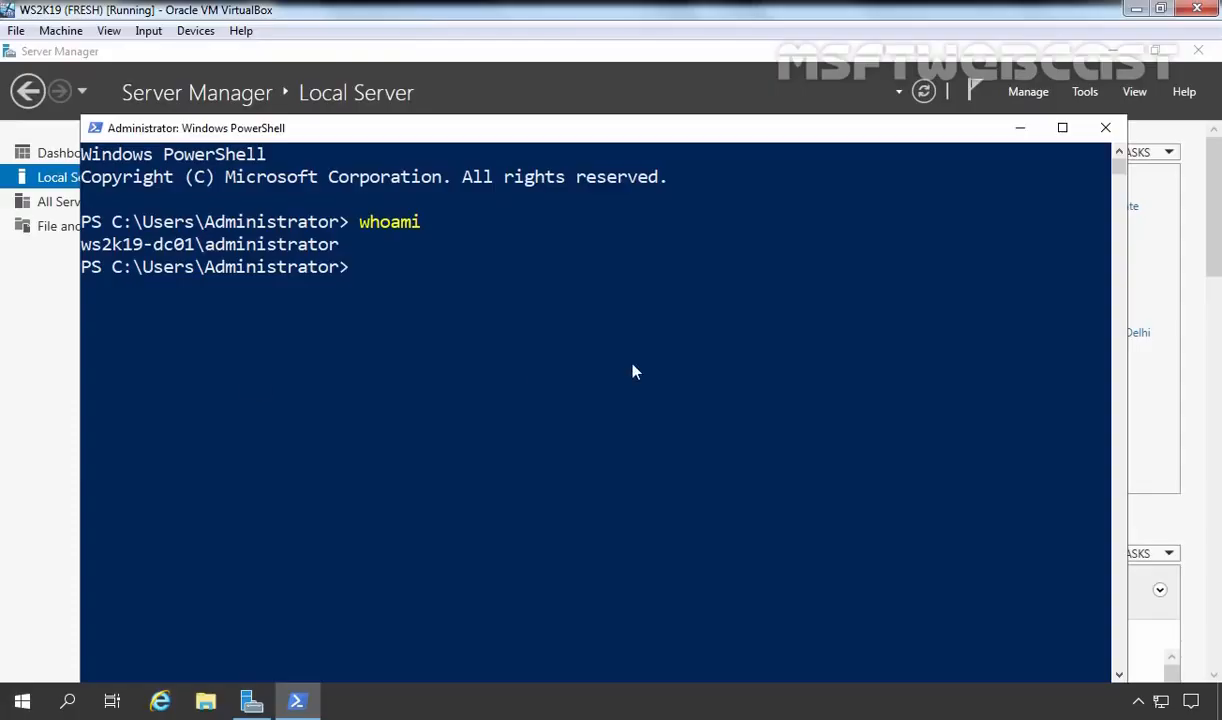
# Minimize PowerShell and launch Add Roles and Features from Server Manager's Manage menu.
pyautogui.click(1021, 128)
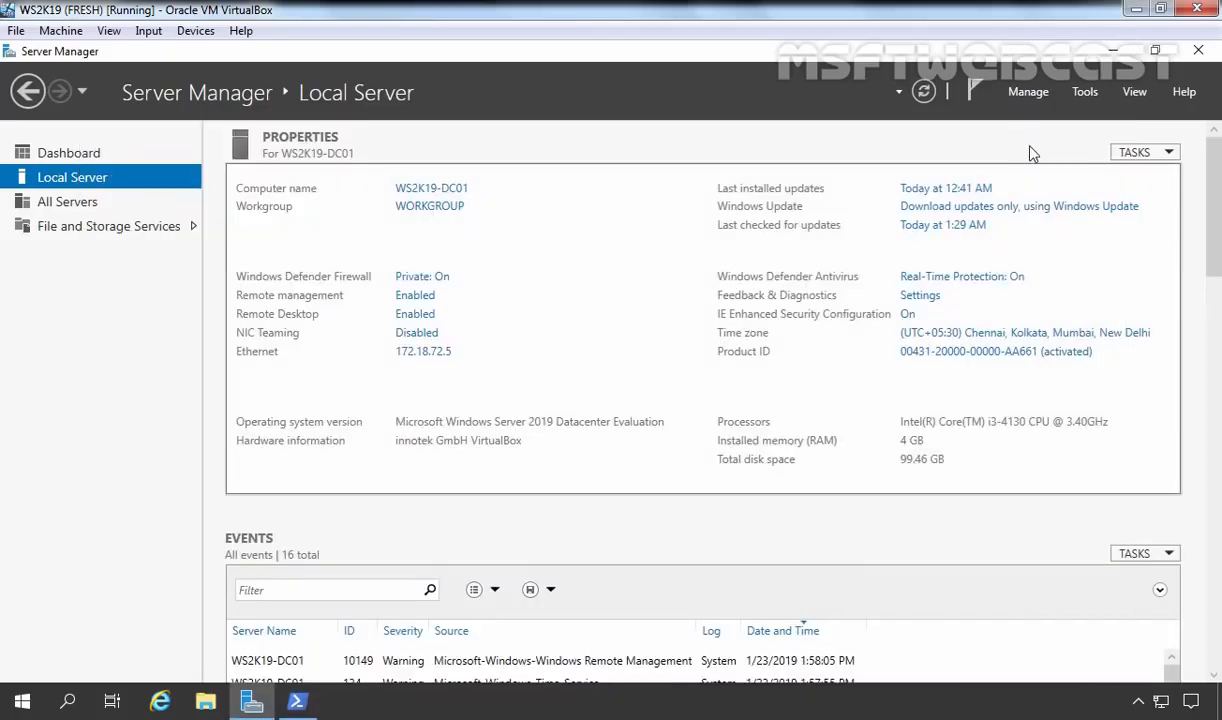
pyautogui.click(1033, 92)
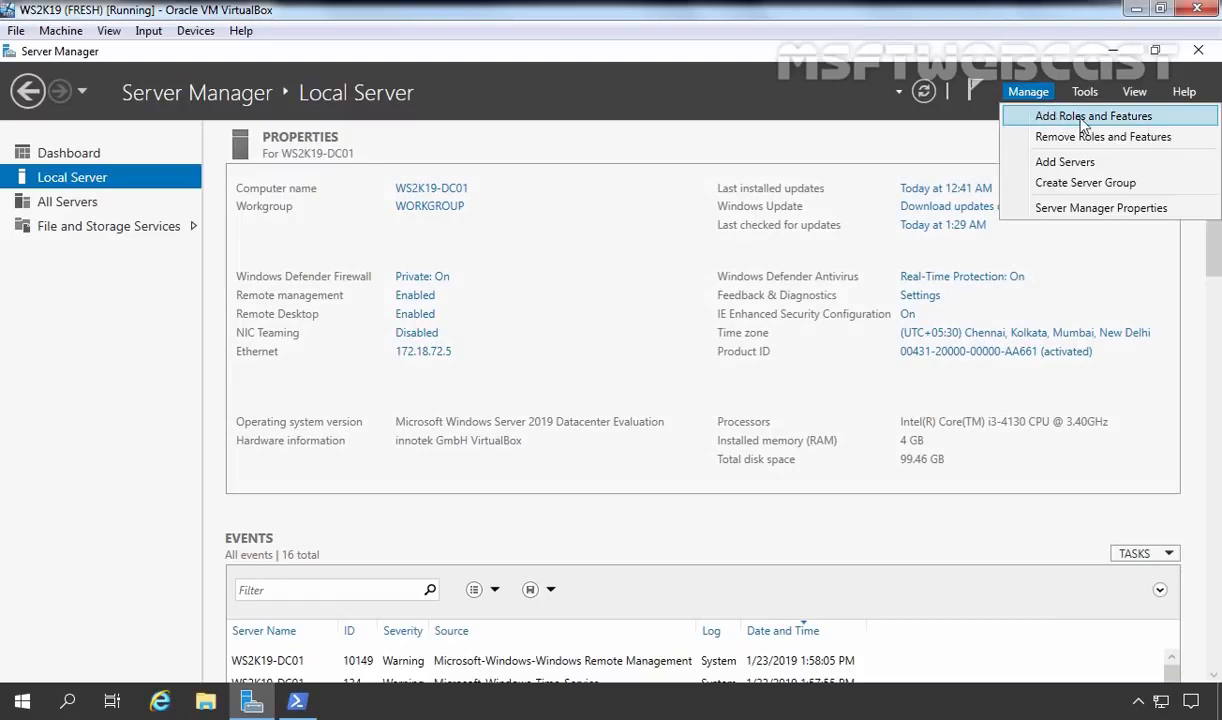
pyautogui.click(1036, 118)
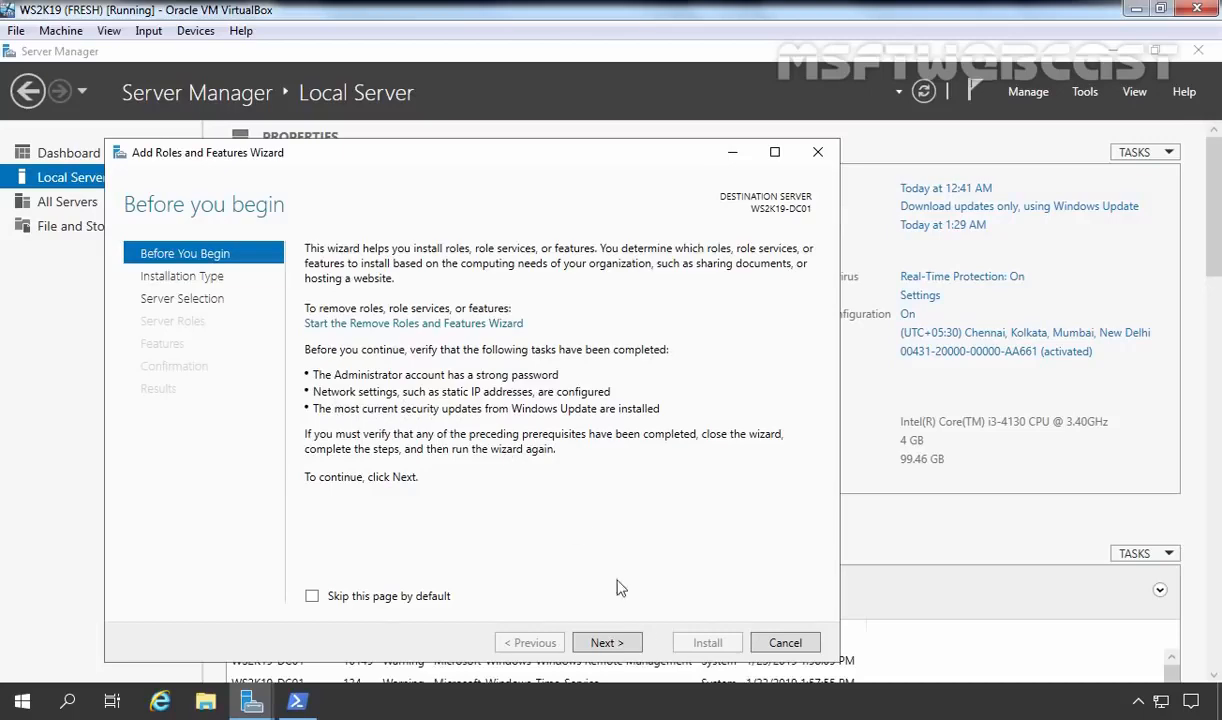
# Continue through the wizard with role-based installation and WS2K19-DC01 as destination server.
pyautogui.click(620, 645)
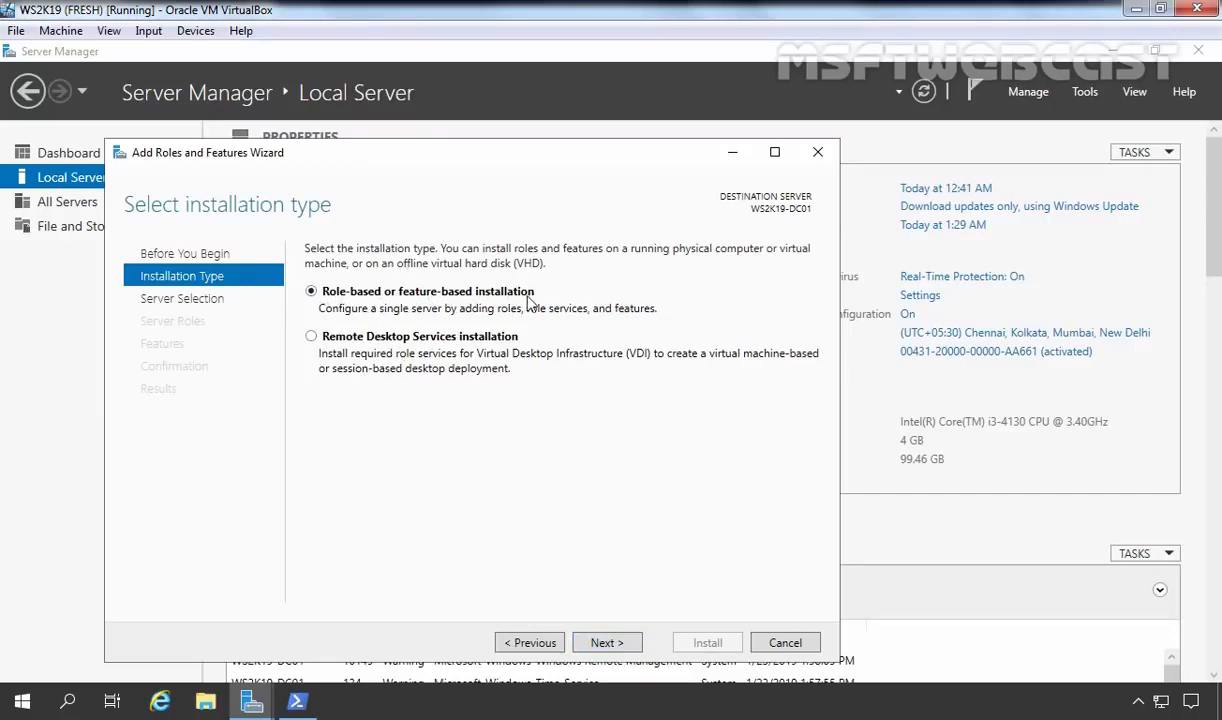
pyautogui.click(604, 645)
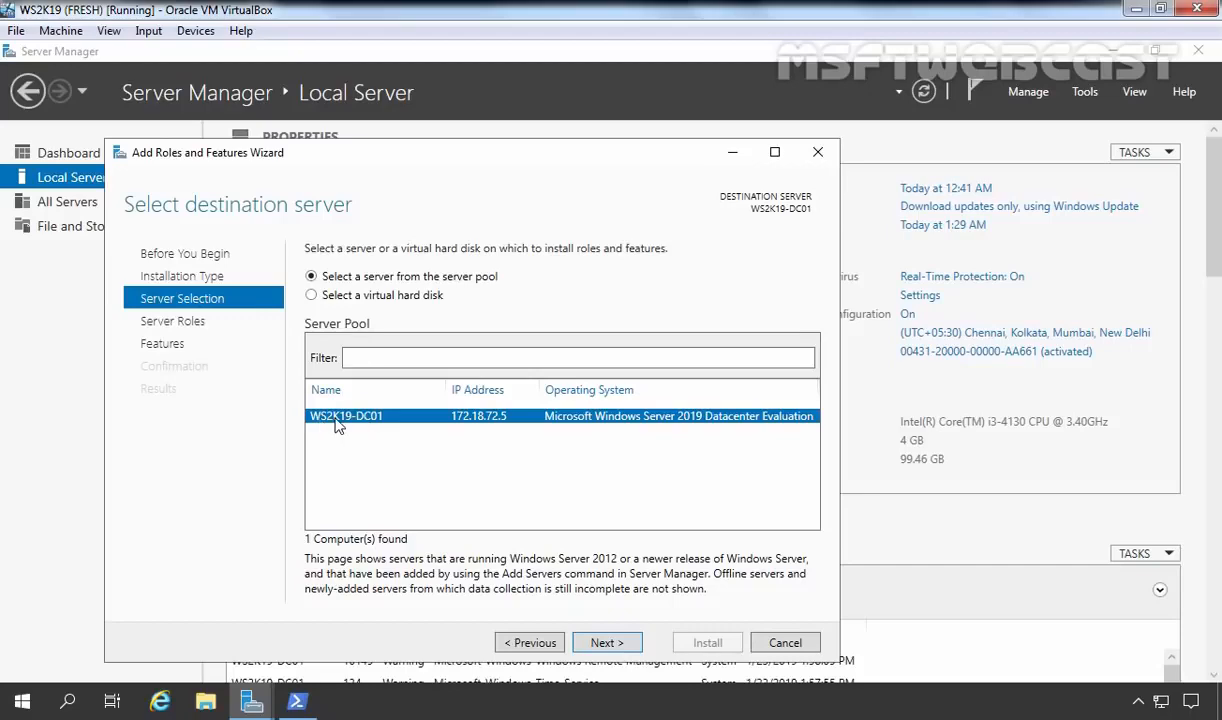
pyautogui.click(606, 645)
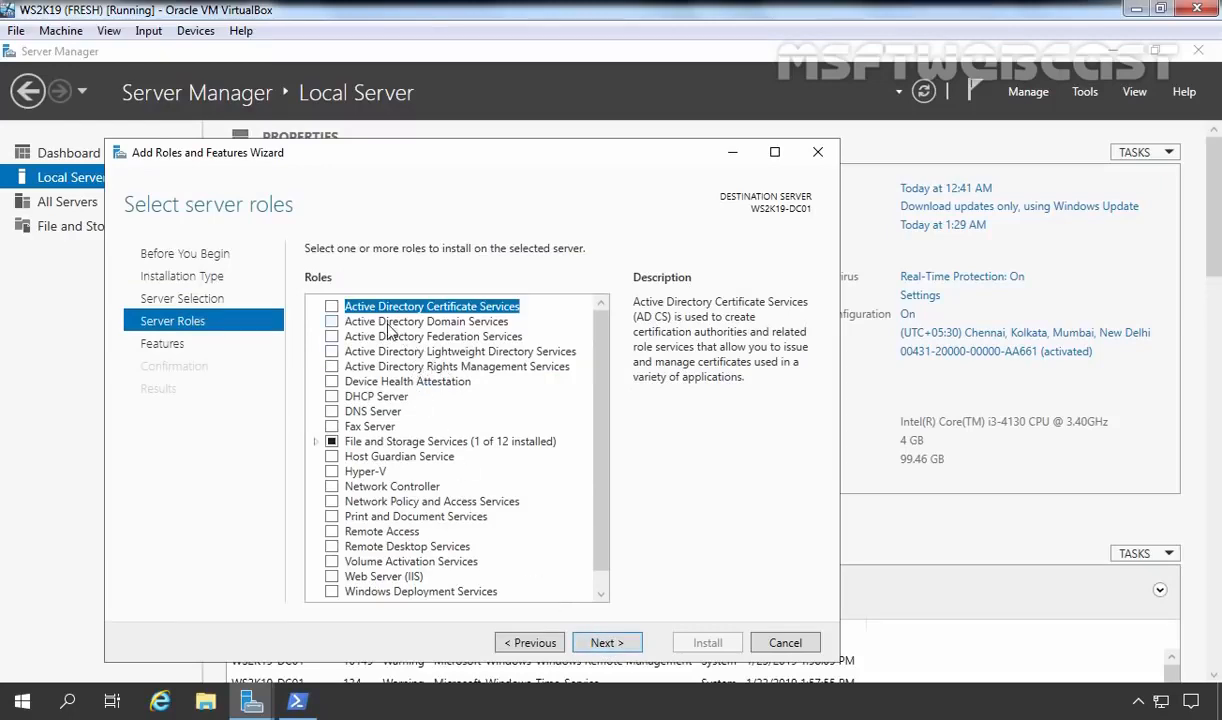
# Select Active Directory Domain Services and DNS Server, accepting their required management tools.
pyautogui.click(480, 322)
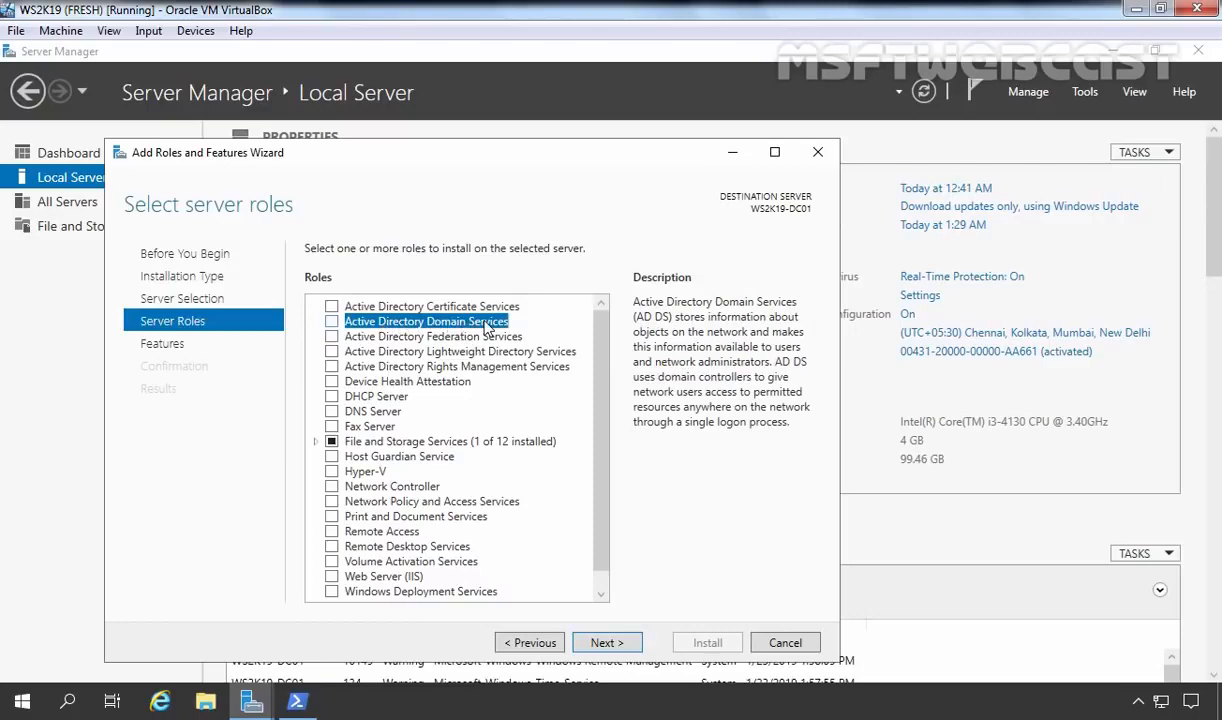
pyautogui.click(331, 322)
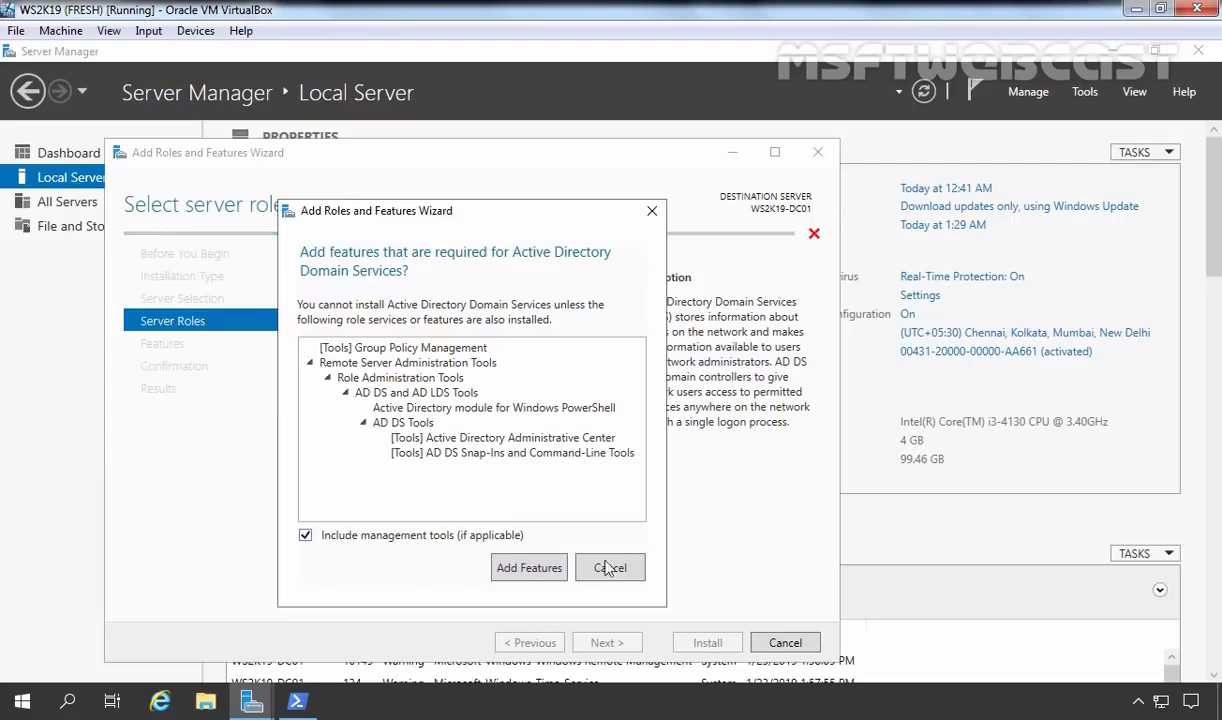
pyautogui.click(527, 568)
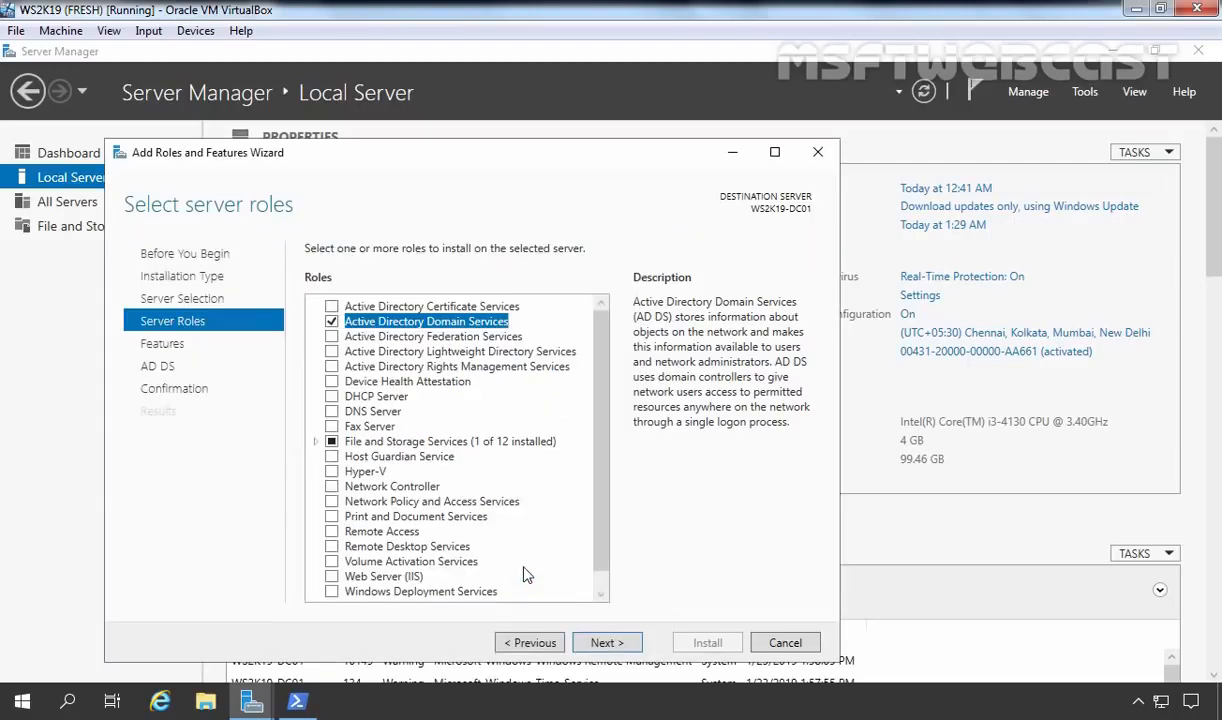
pyautogui.click(362, 408)
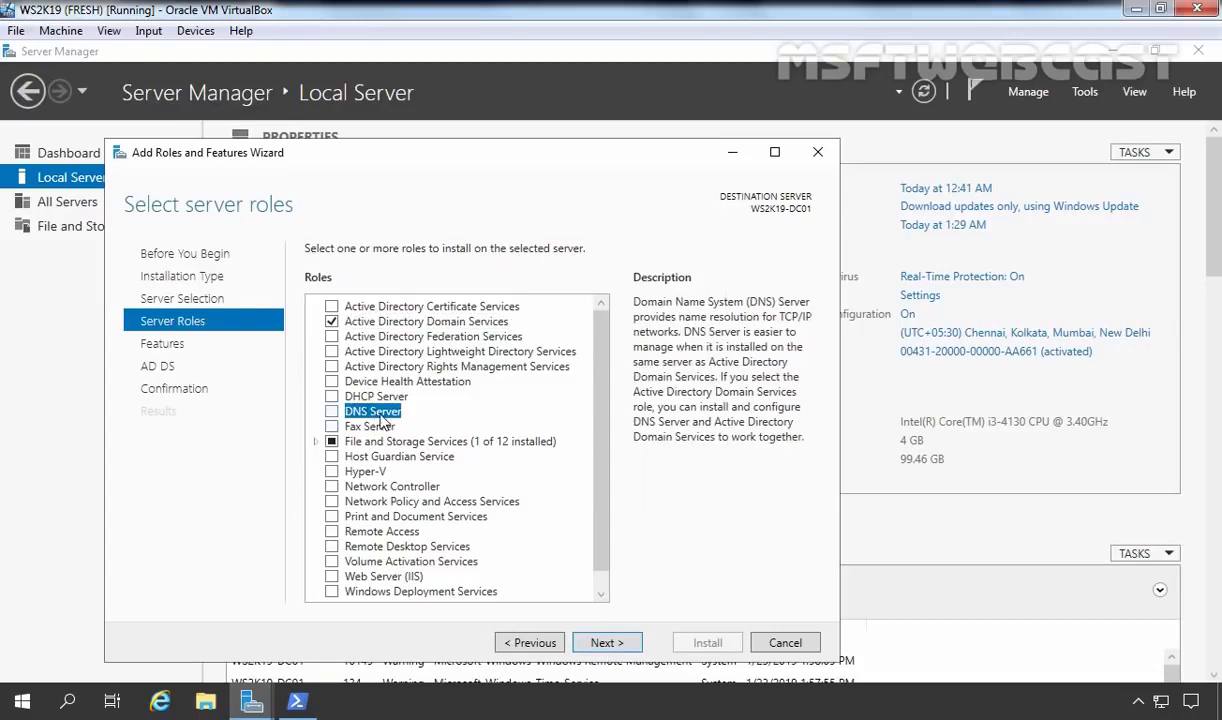
pyautogui.click(331, 412)
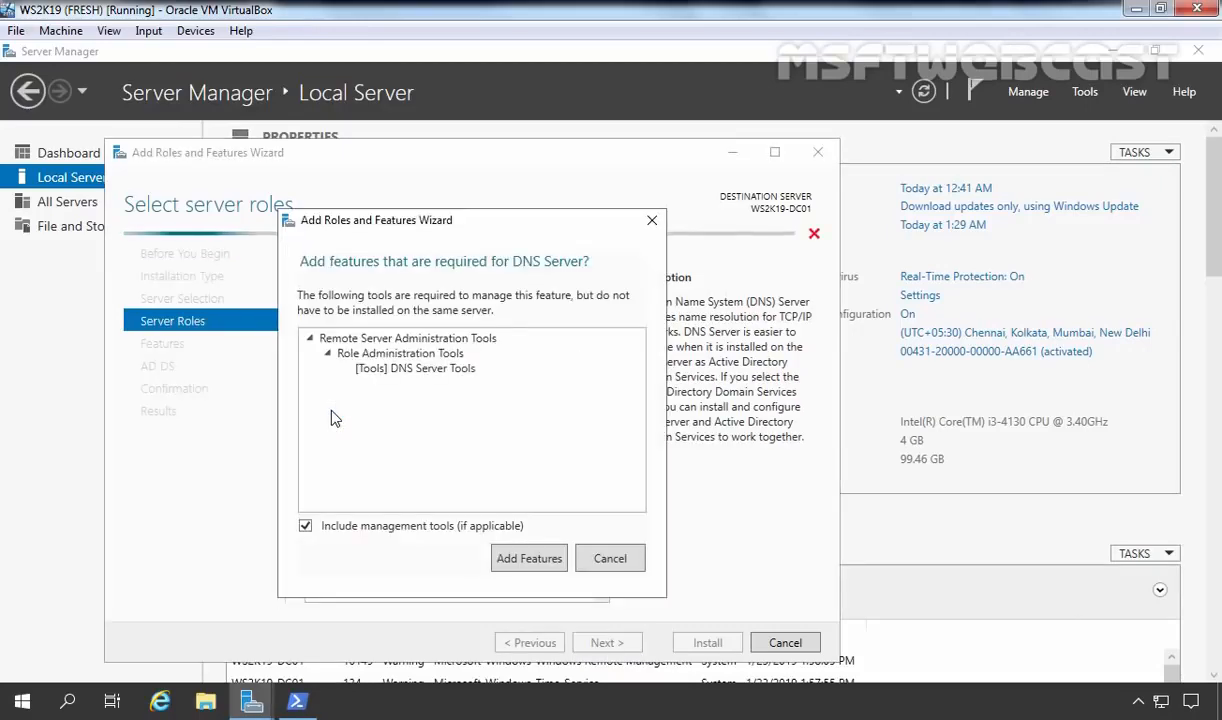
pyautogui.click(529, 562)
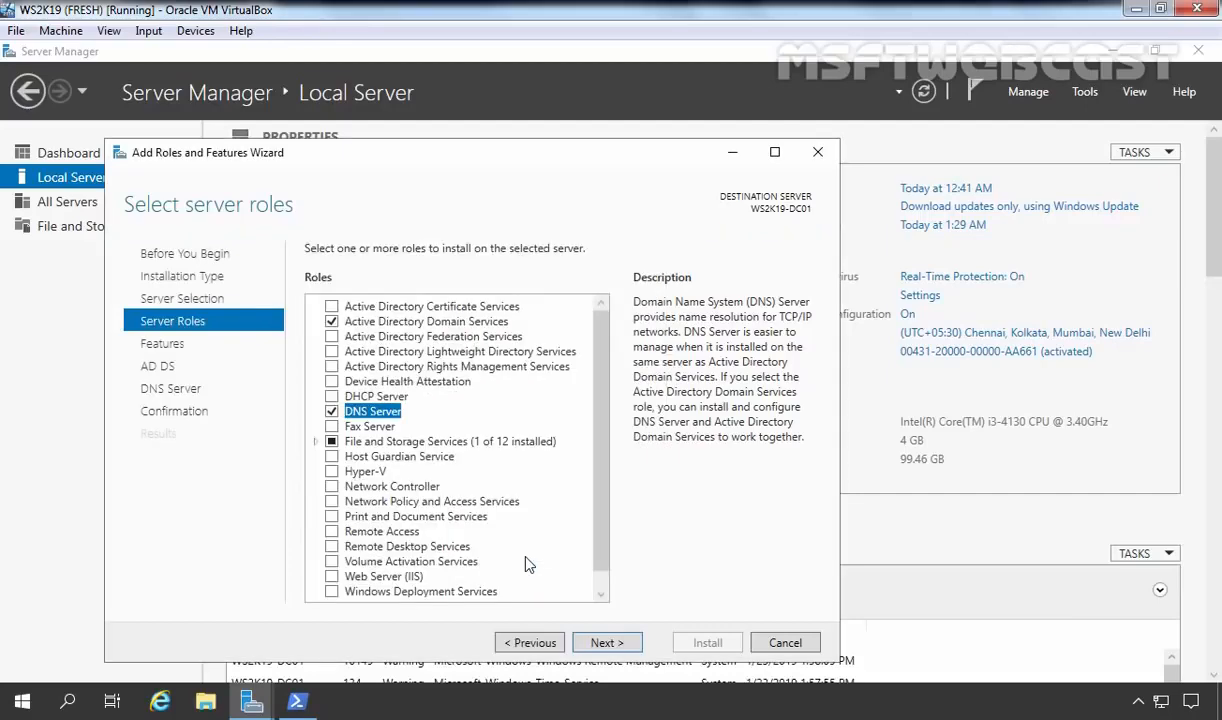
# Continue past the Features, AD DS and DNS Server pages to the confirmation page.
pyautogui.click(605, 645)
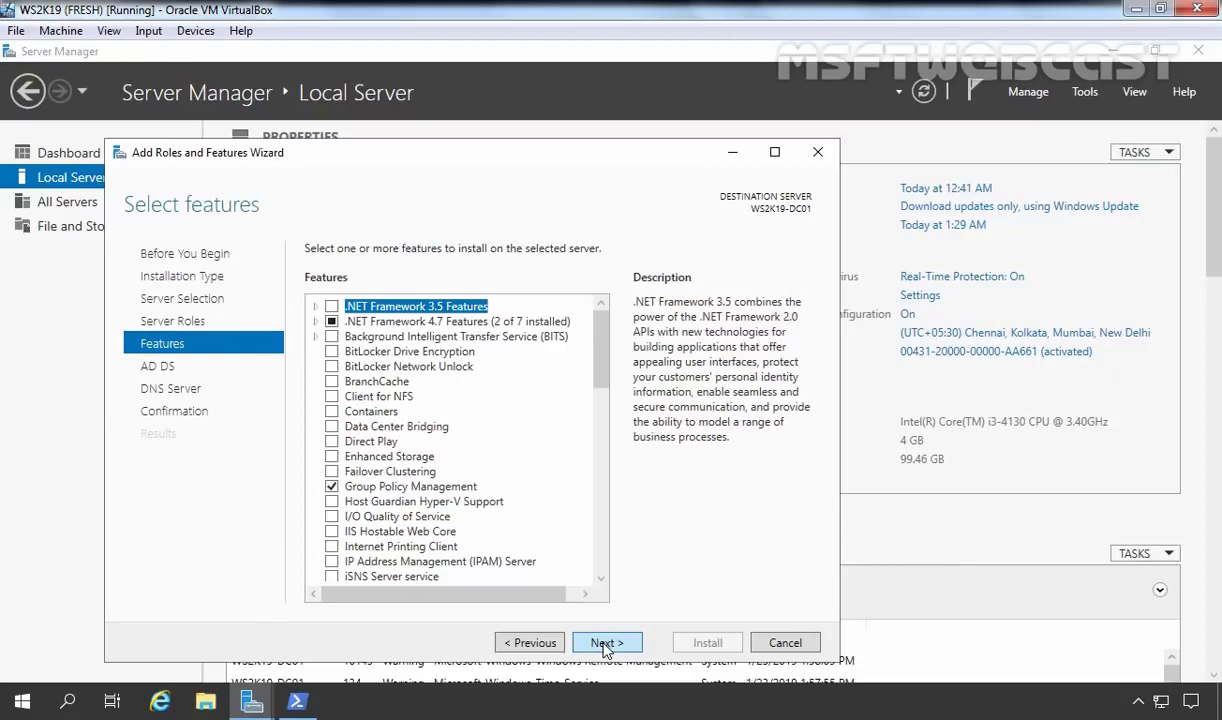
pyautogui.click(604, 645)
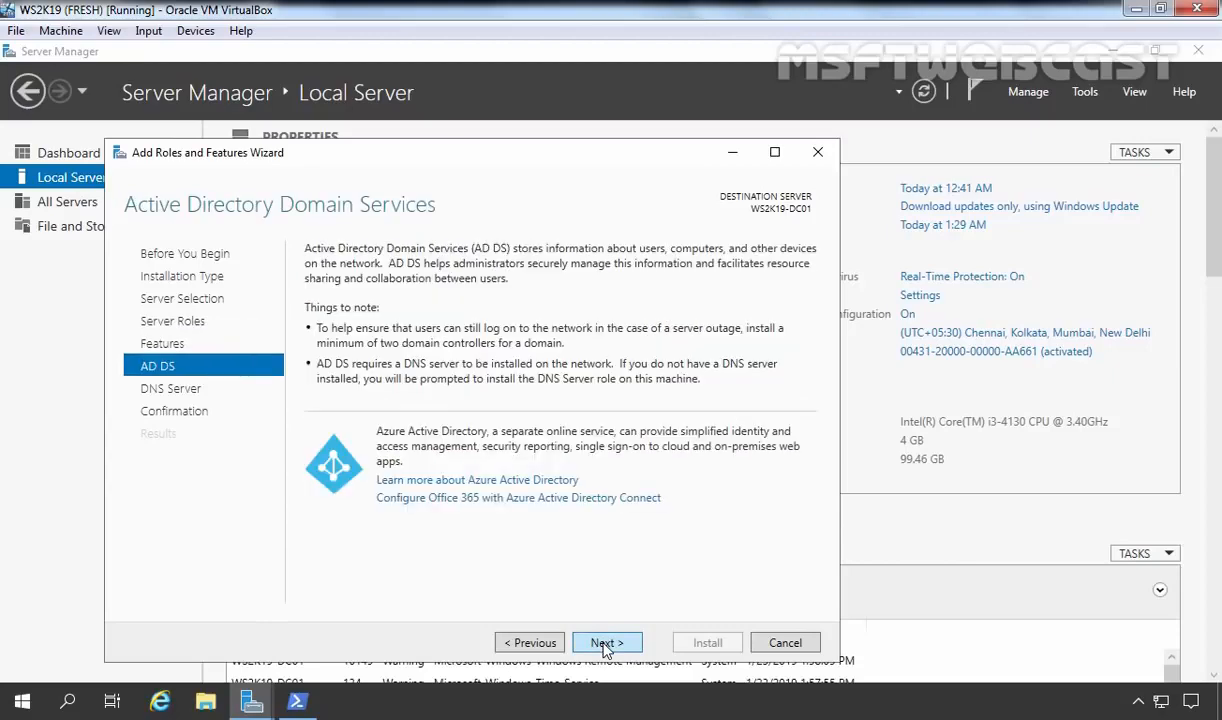
pyautogui.click(604, 645)
pyautogui.click(604, 645)
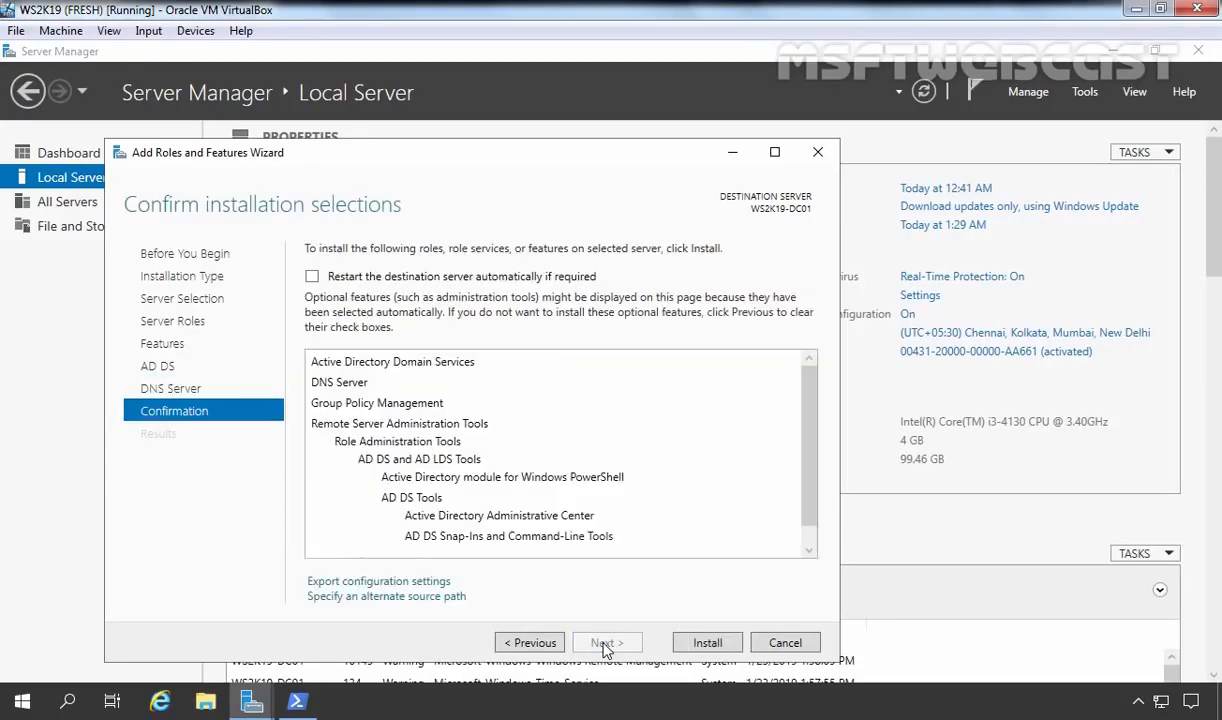
# Install AD DS and DNS Server, then choose 'Promote this server to a domain controller'.
pyautogui.click(707, 643)
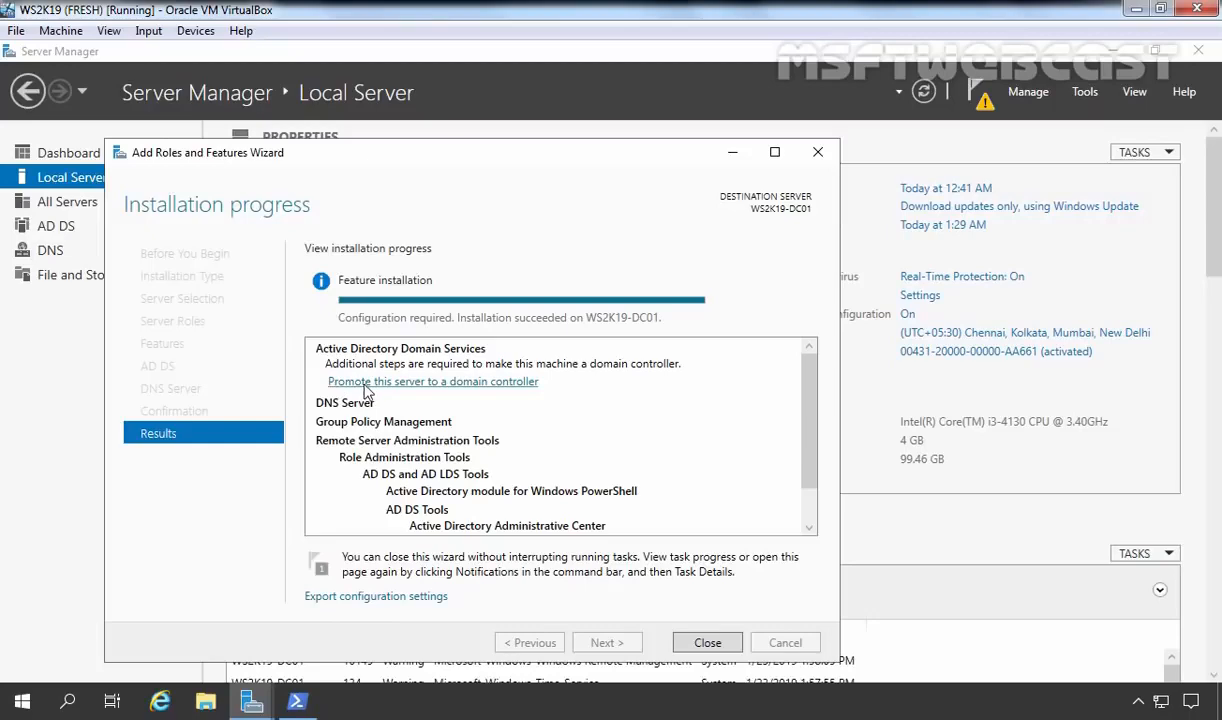
pyautogui.click(462, 384)
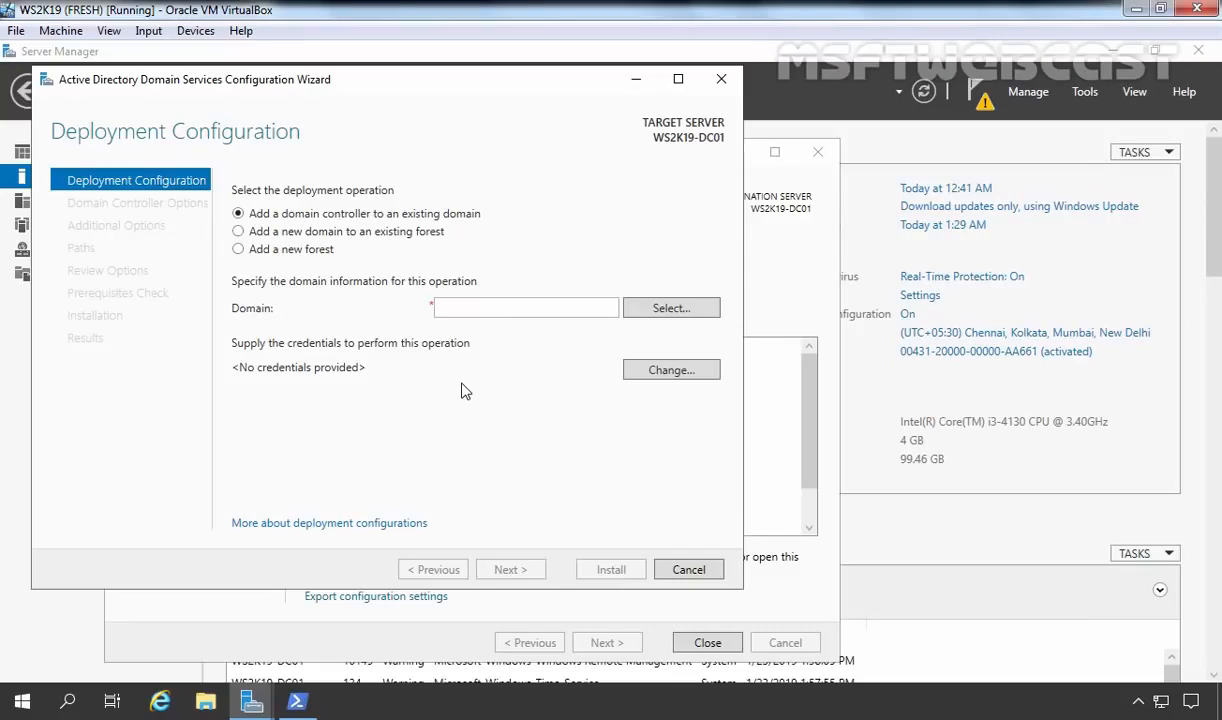
# Choose 'Add a new forest' with root domain name mylab.local and continue.
pyautogui.click(237, 231)
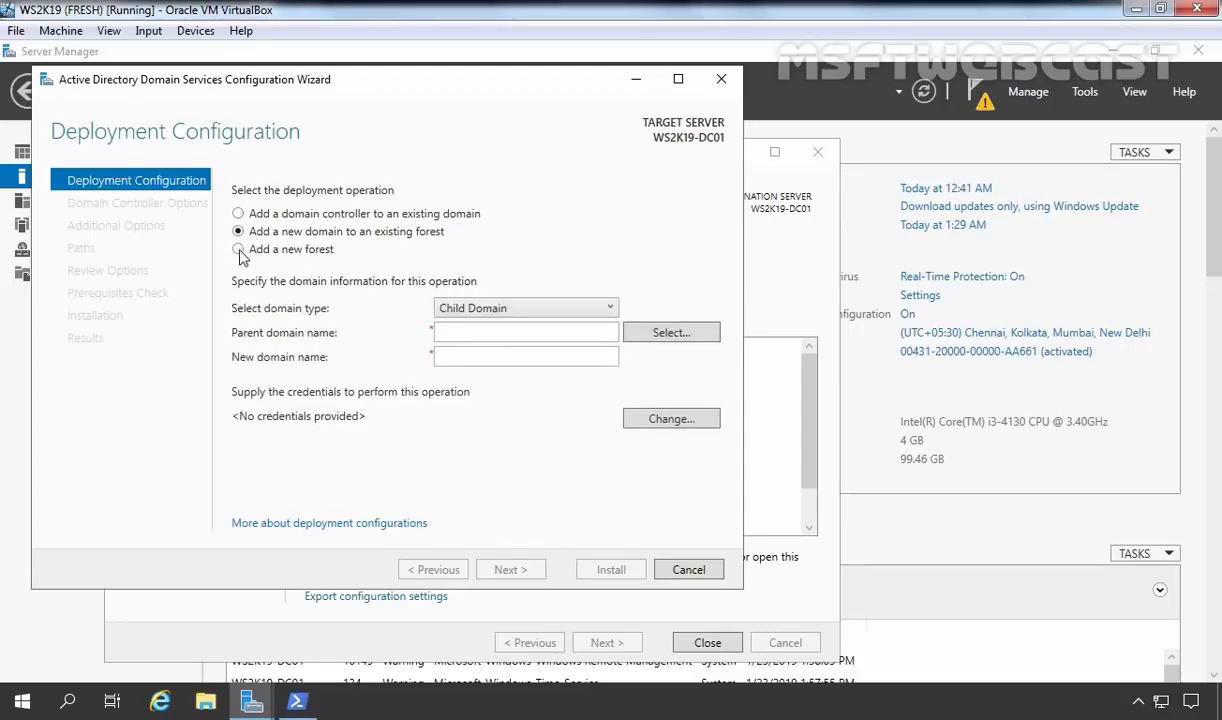
pyautogui.click(239, 251)
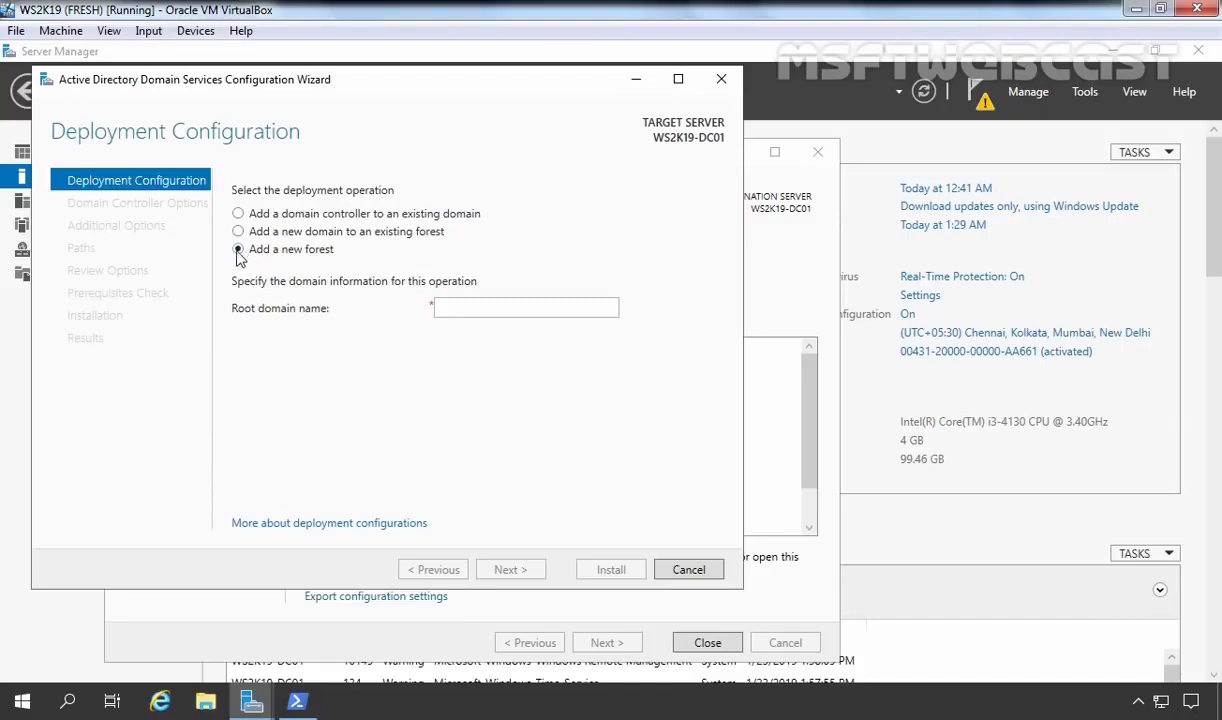
pyautogui.click(486, 311)
pyautogui.write('mylab.local')
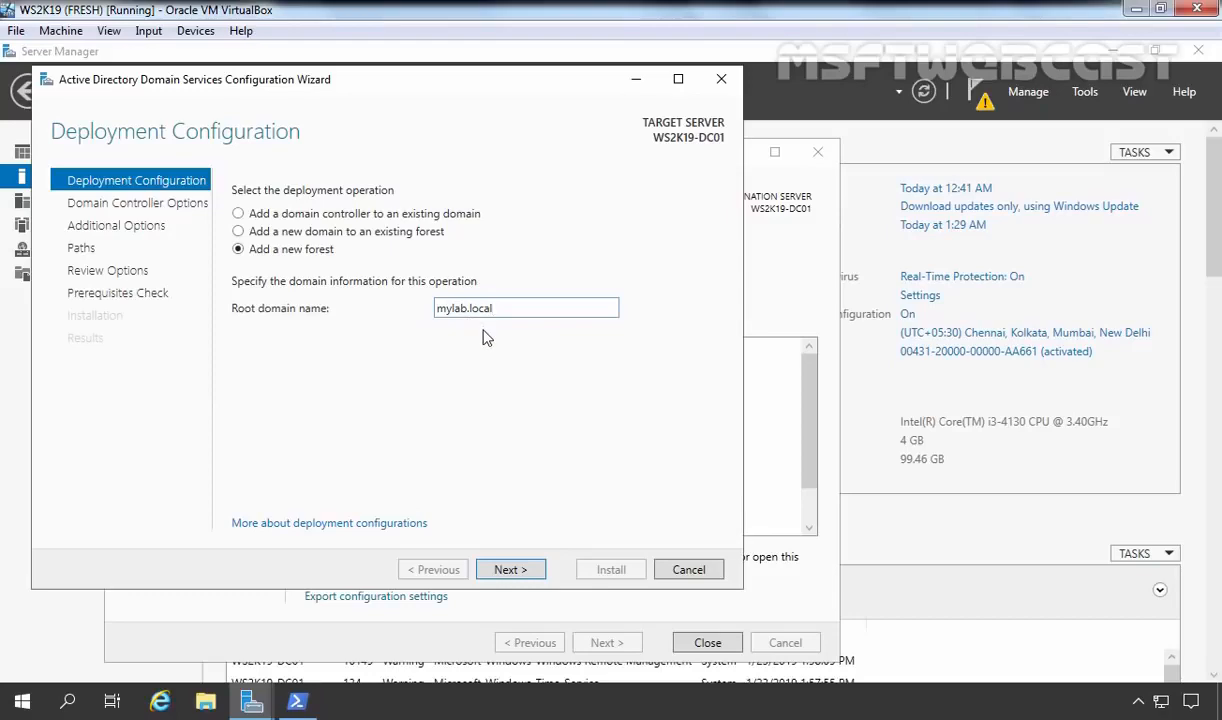
pyautogui.click(517, 579)
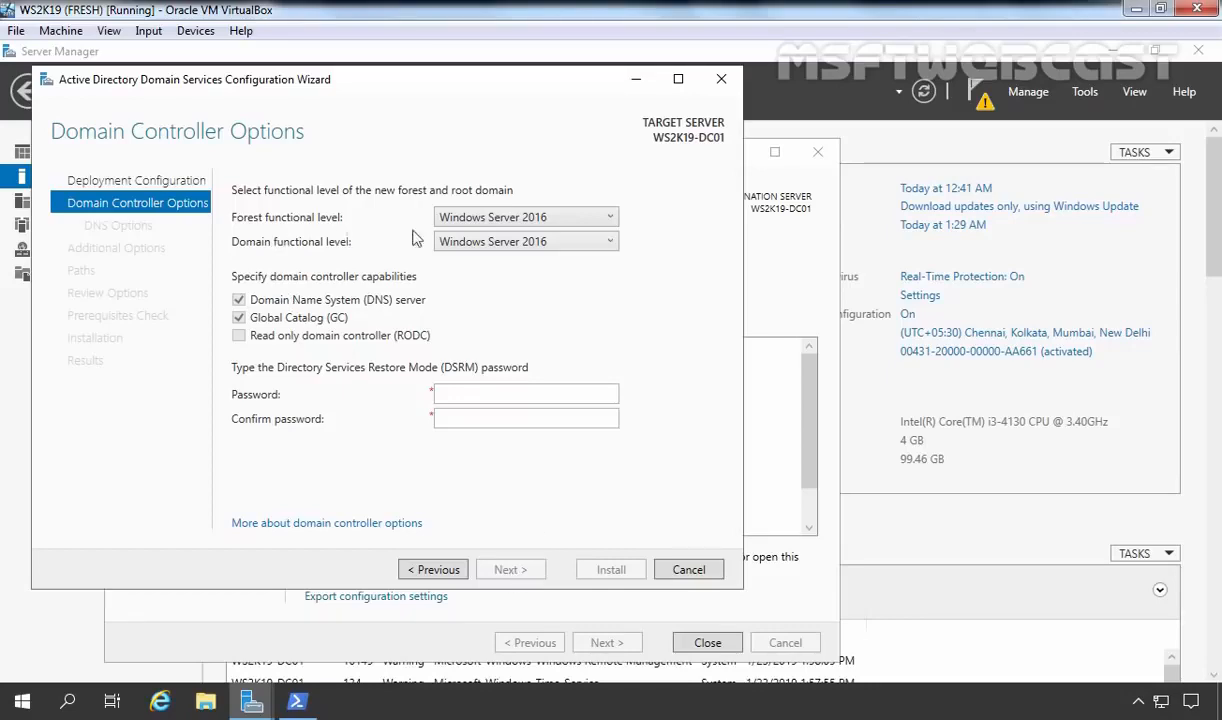
# Keep both forest and domain functional levels at Windows Server 2016.
pyautogui.click(527, 218)
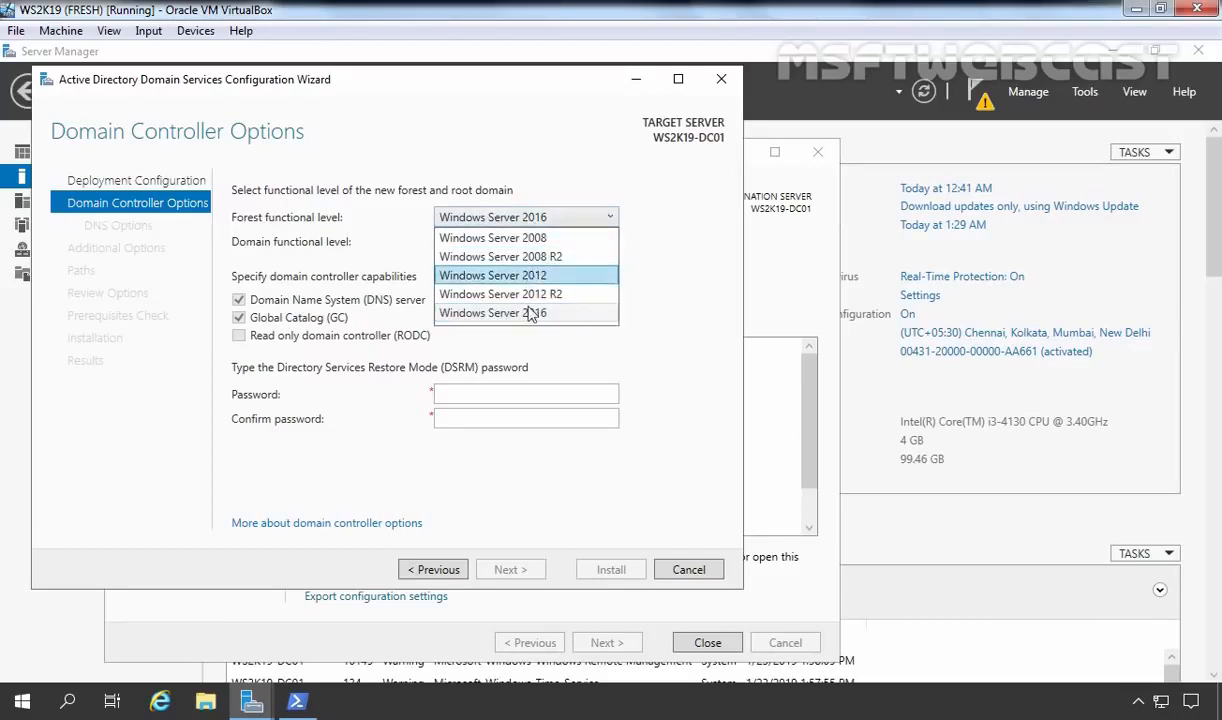
pyautogui.click(497, 312)
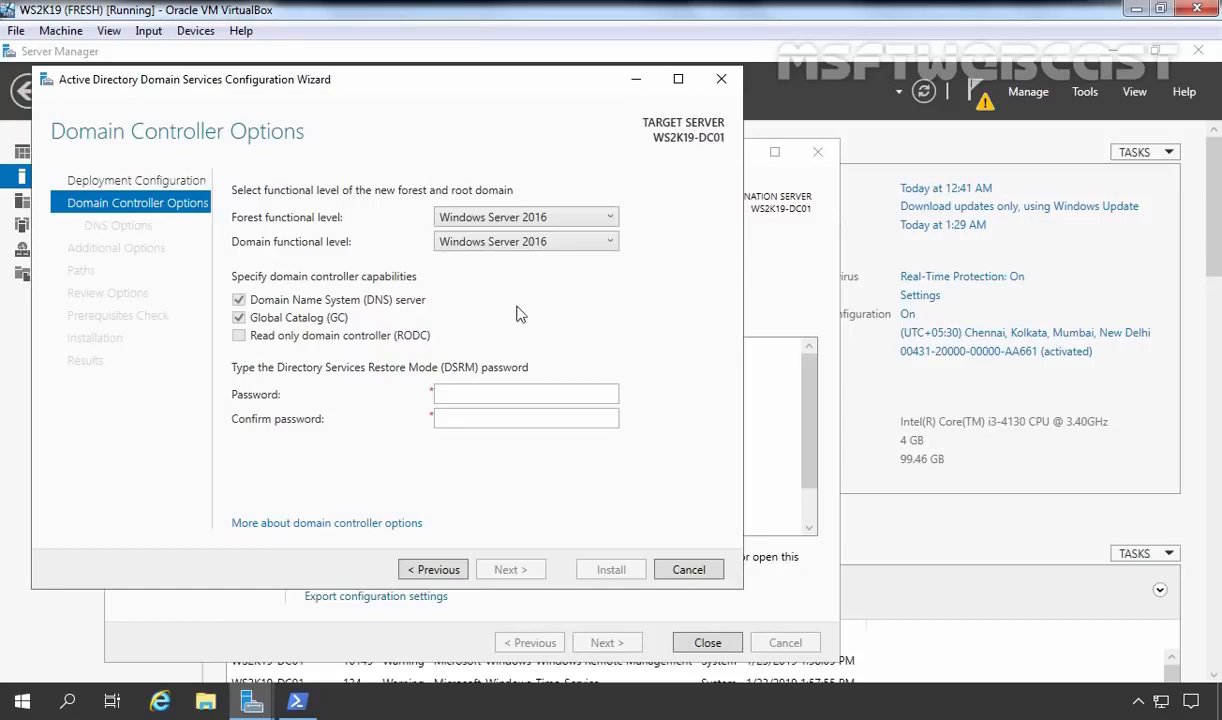
pyautogui.click(548, 241)
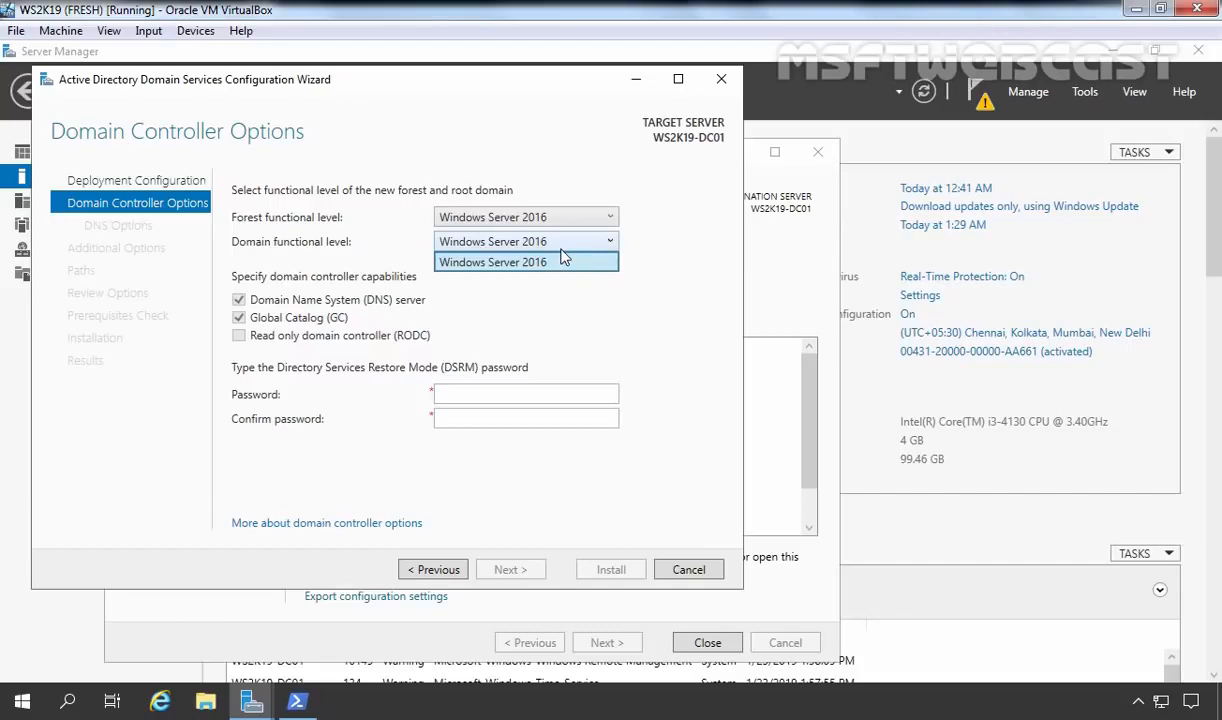
pyautogui.click(583, 232)
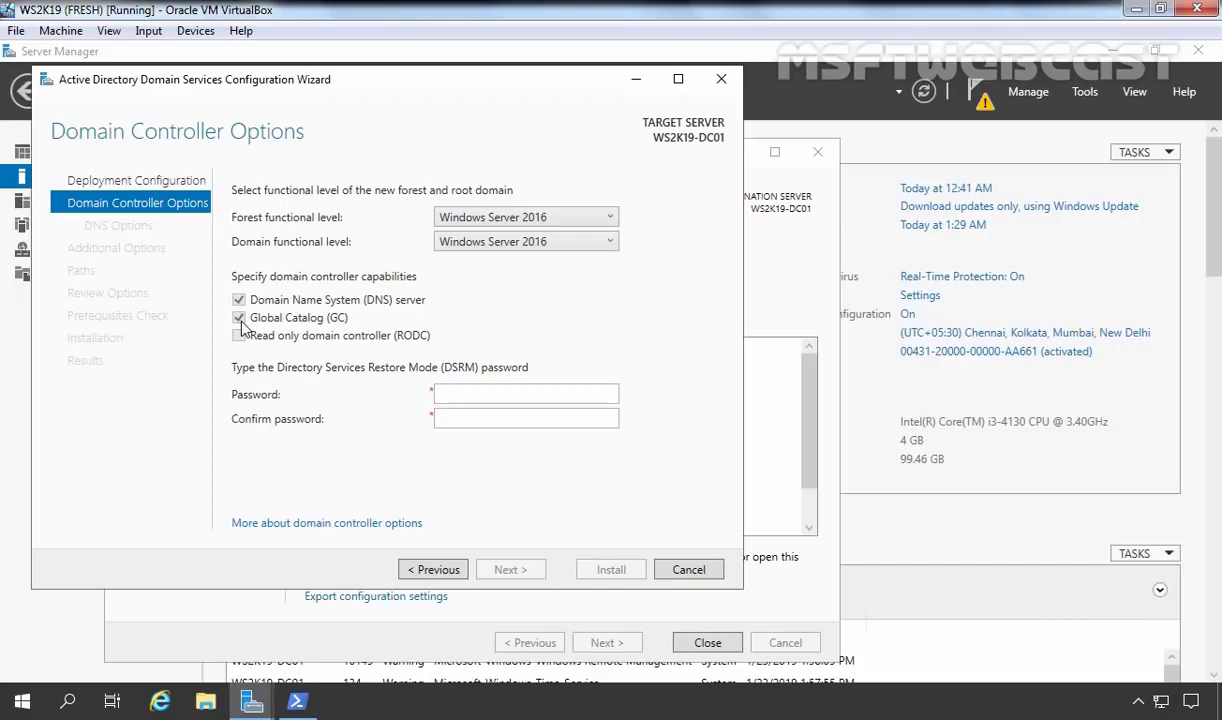
# Enter and confirm the DSRM password, then continue to DNS Options.
pyautogui.click(462, 392)
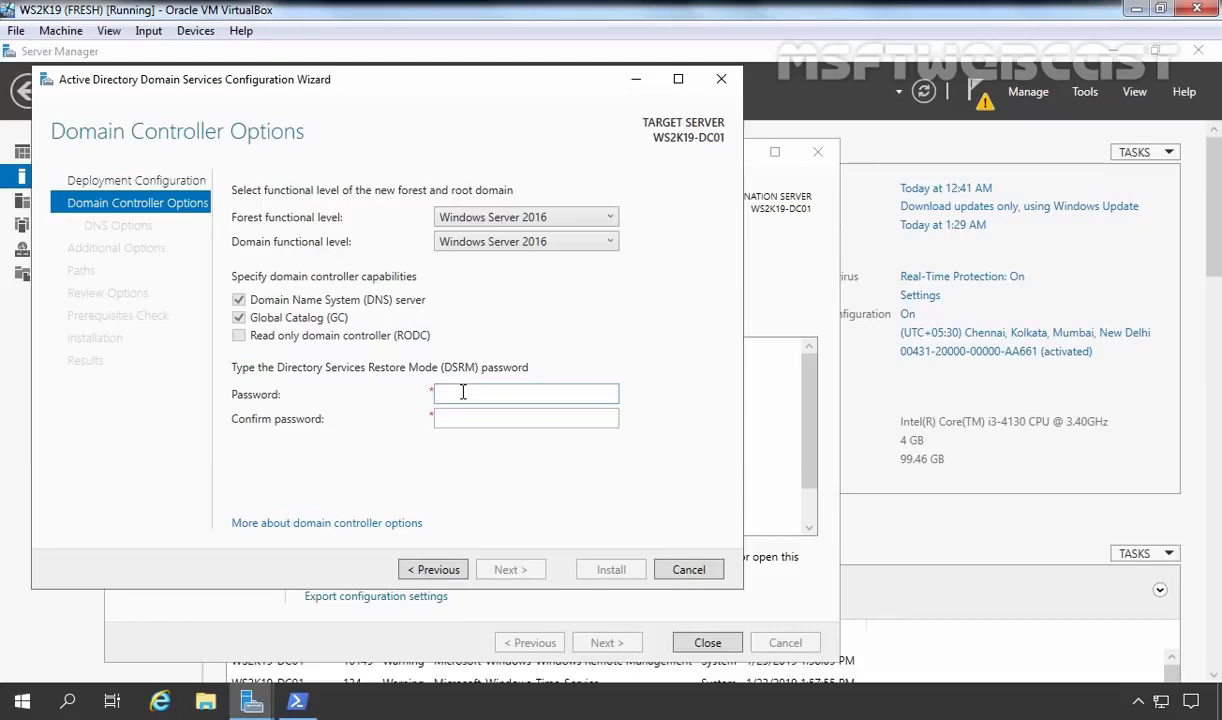
pyautogui.write('P@ssw0rd1')
pyautogui.press('Tab')
pyautogui.write('P@ssw0rd1')
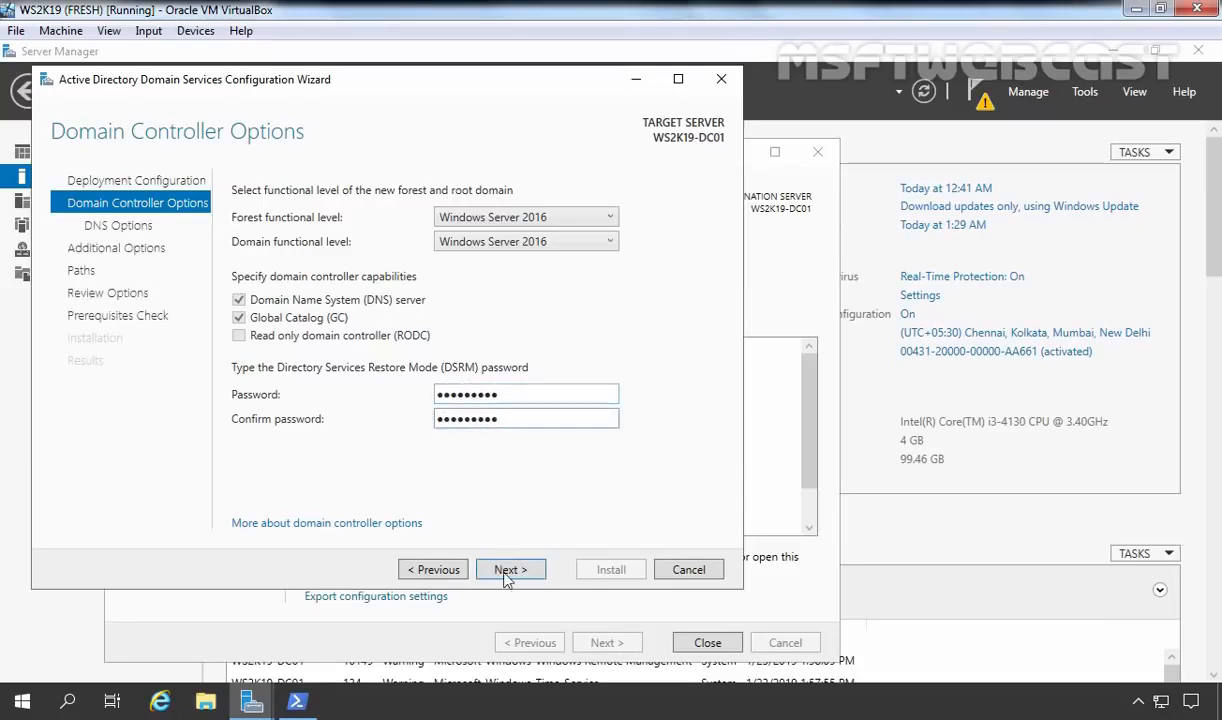
pyautogui.click(508, 570)
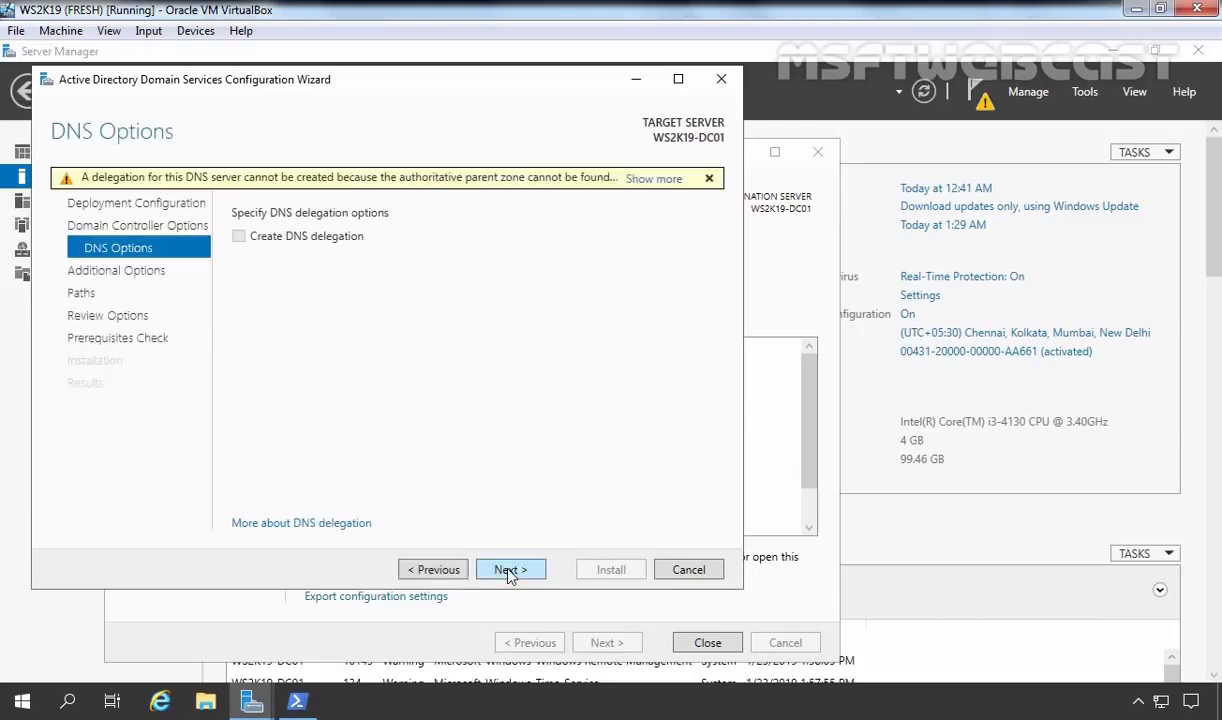
# Accept no DNS delegation, NetBIOS name MYLAB and default NTDS/SYSVOL paths to reach Review Options.
pyautogui.click(508, 570)
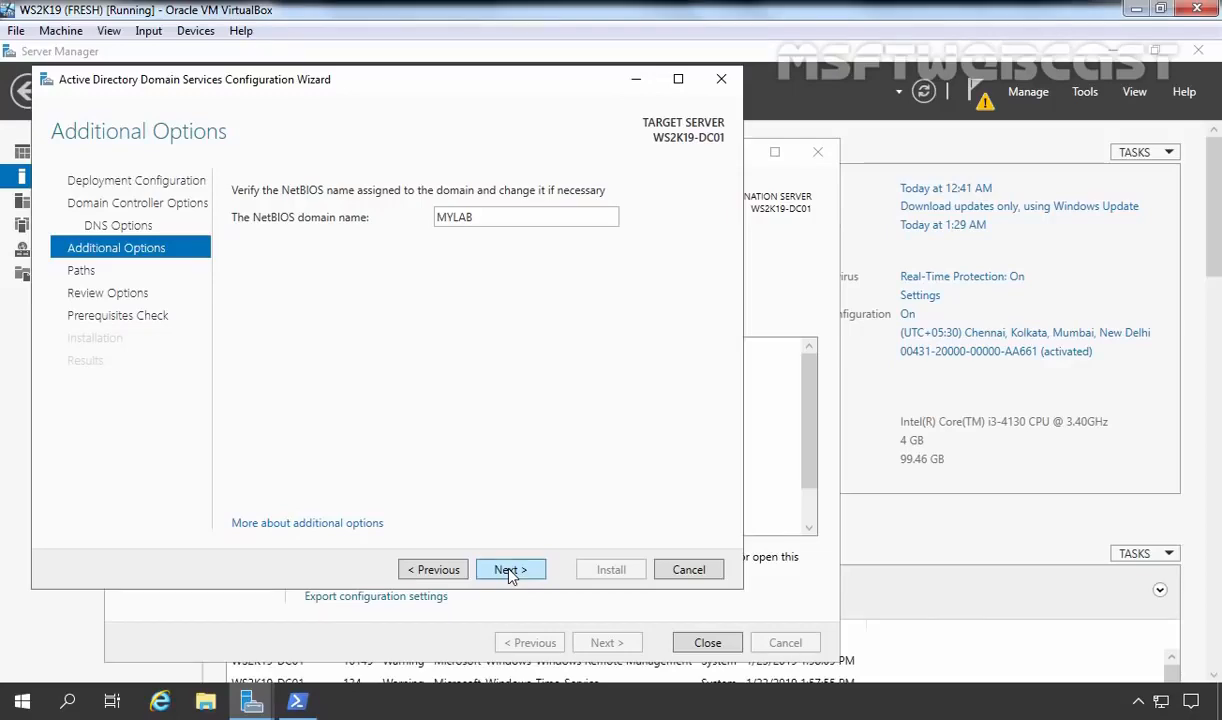
pyautogui.click(510, 570)
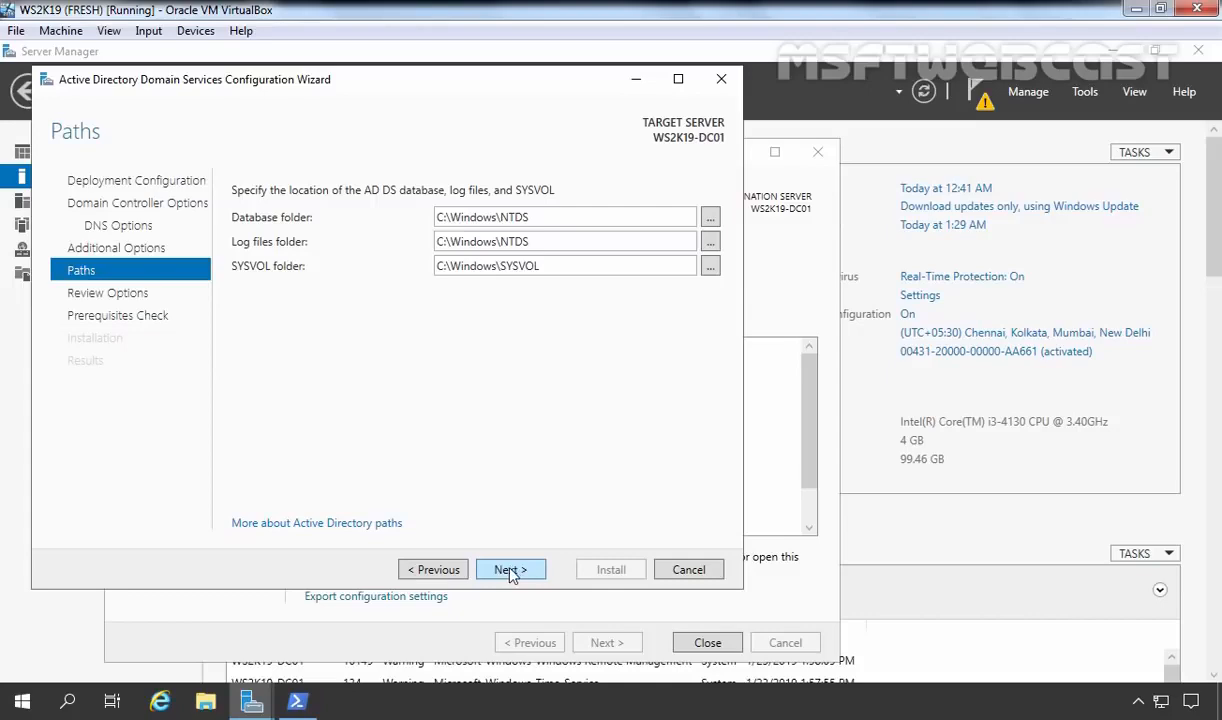
pyautogui.click(510, 570)
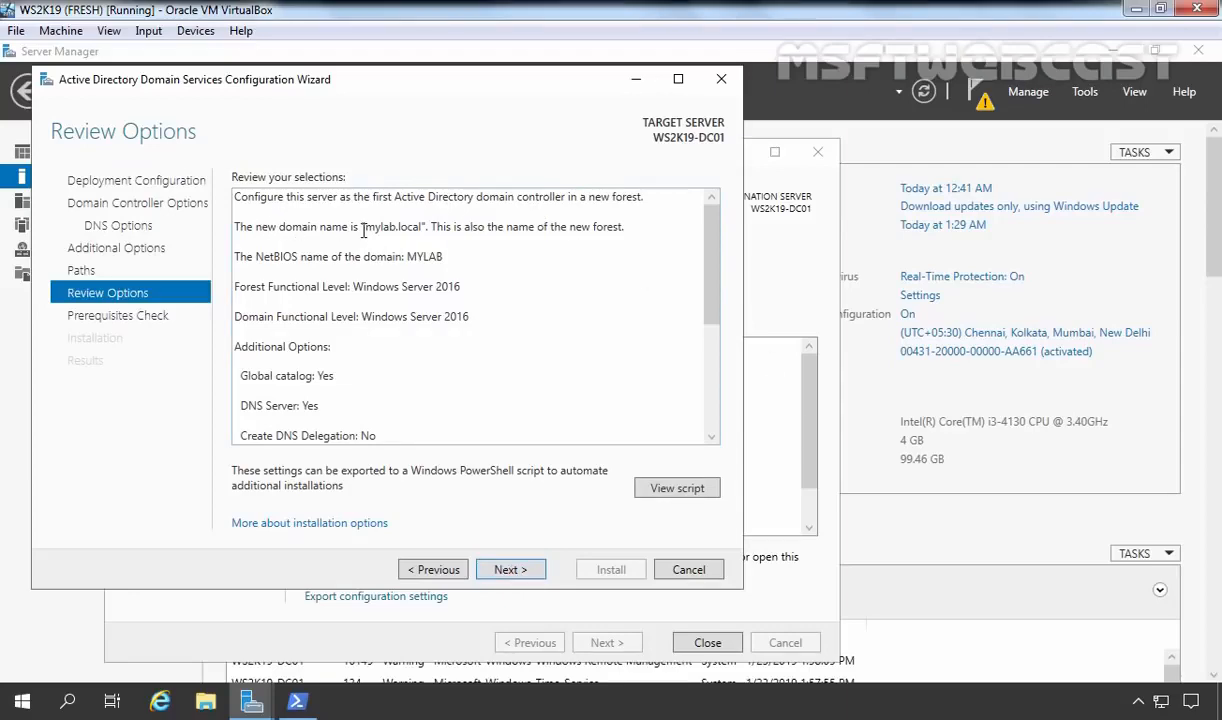
pyautogui.hotkey('ctrl', 'a')
pyautogui.click(479, 248)
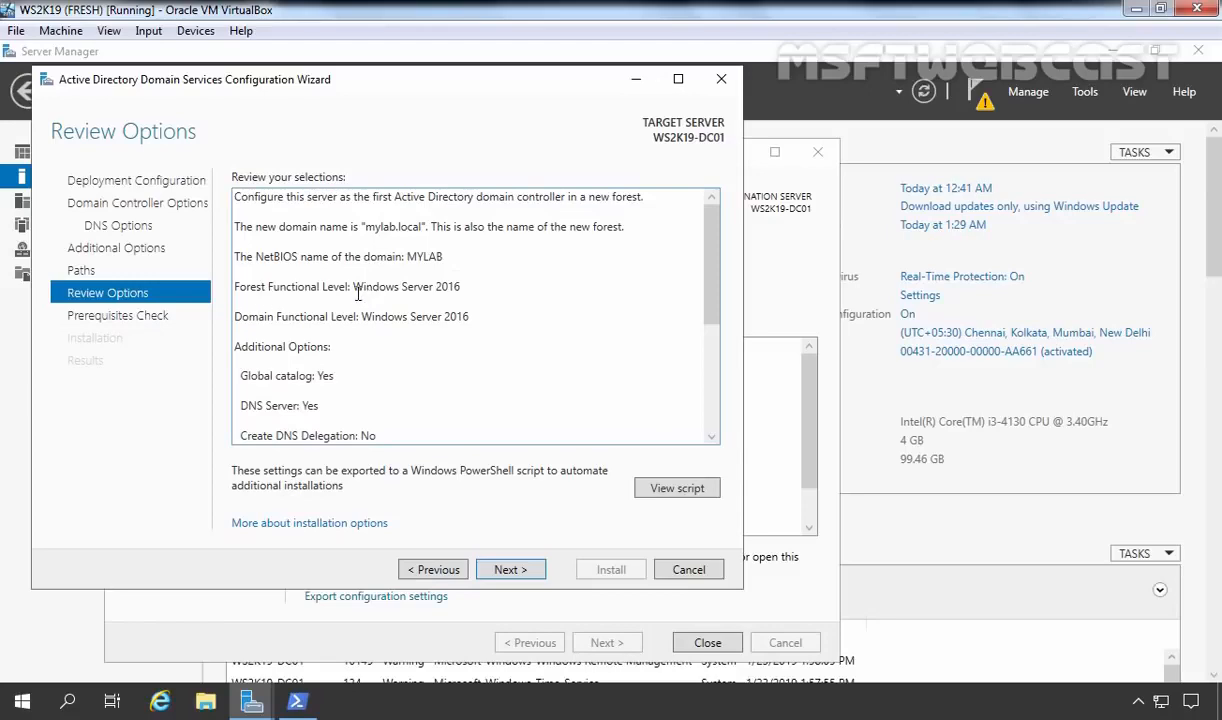
pyautogui.scroll(-1, 400, 288)
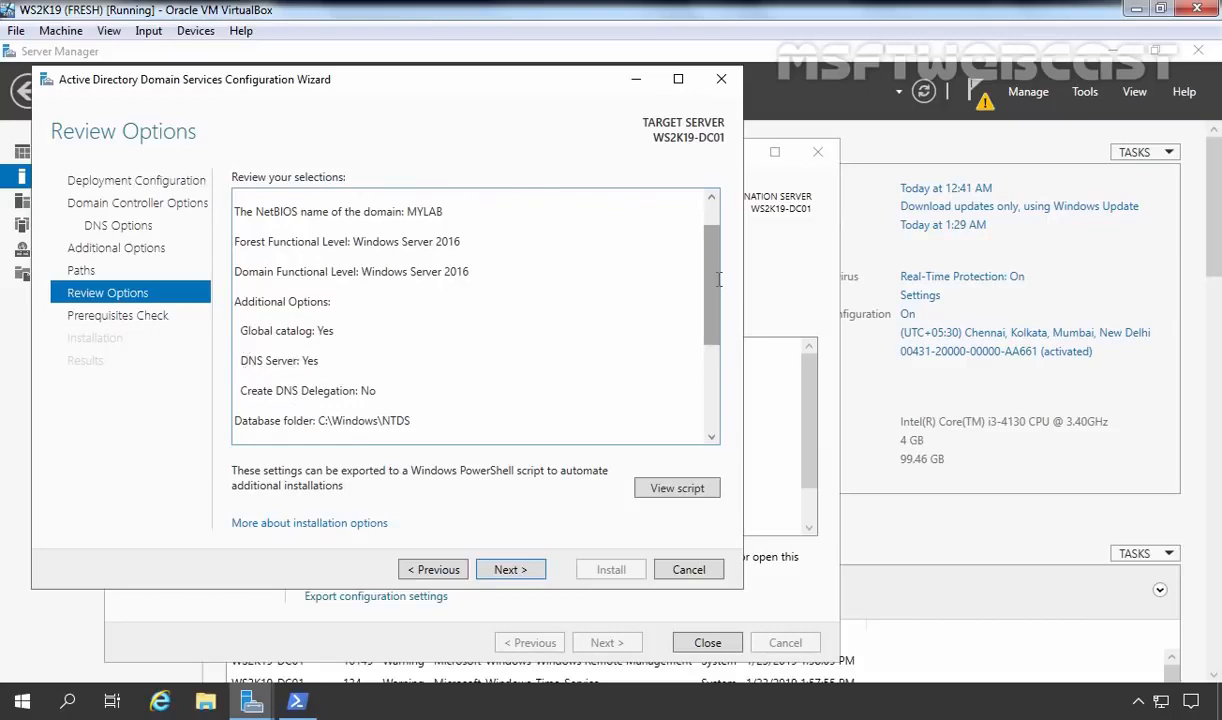
pyautogui.scroll(-1, 719, 313)
pyautogui.moveTo(719, 313); pyautogui.dragTo(722, 368)
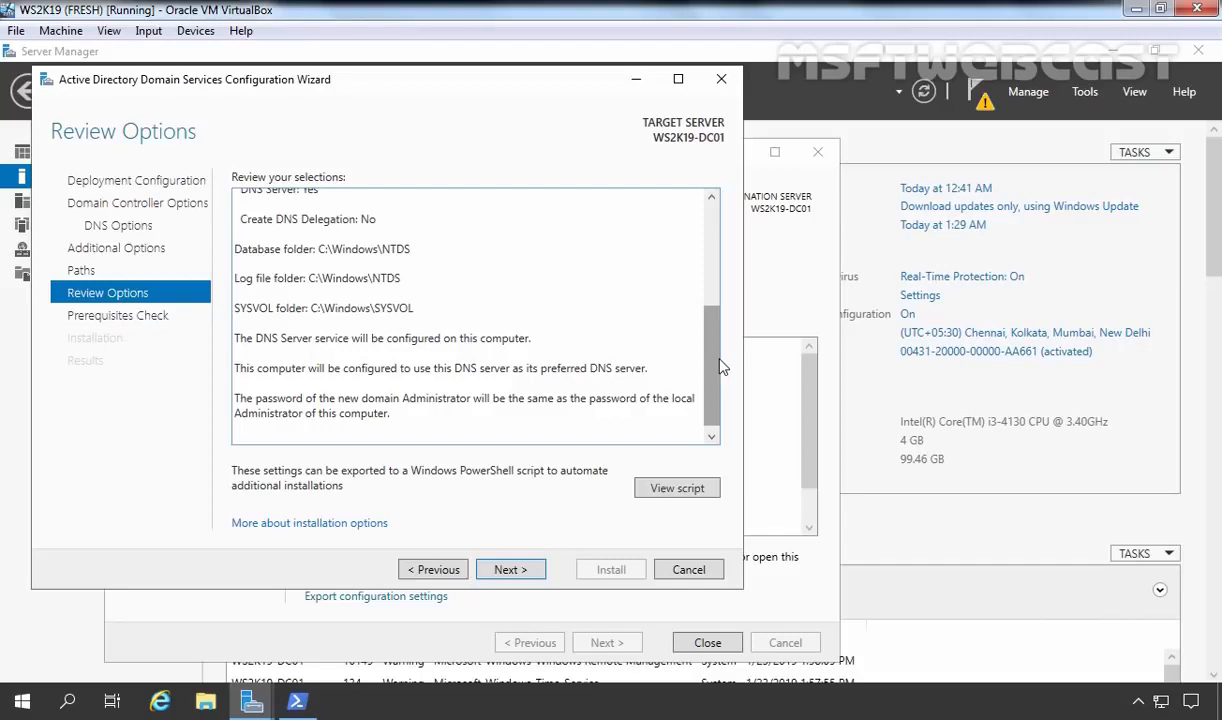
# Run the AD DS prerequisites check and install, promoting the server to a domain controller.
pyautogui.click(510, 572)
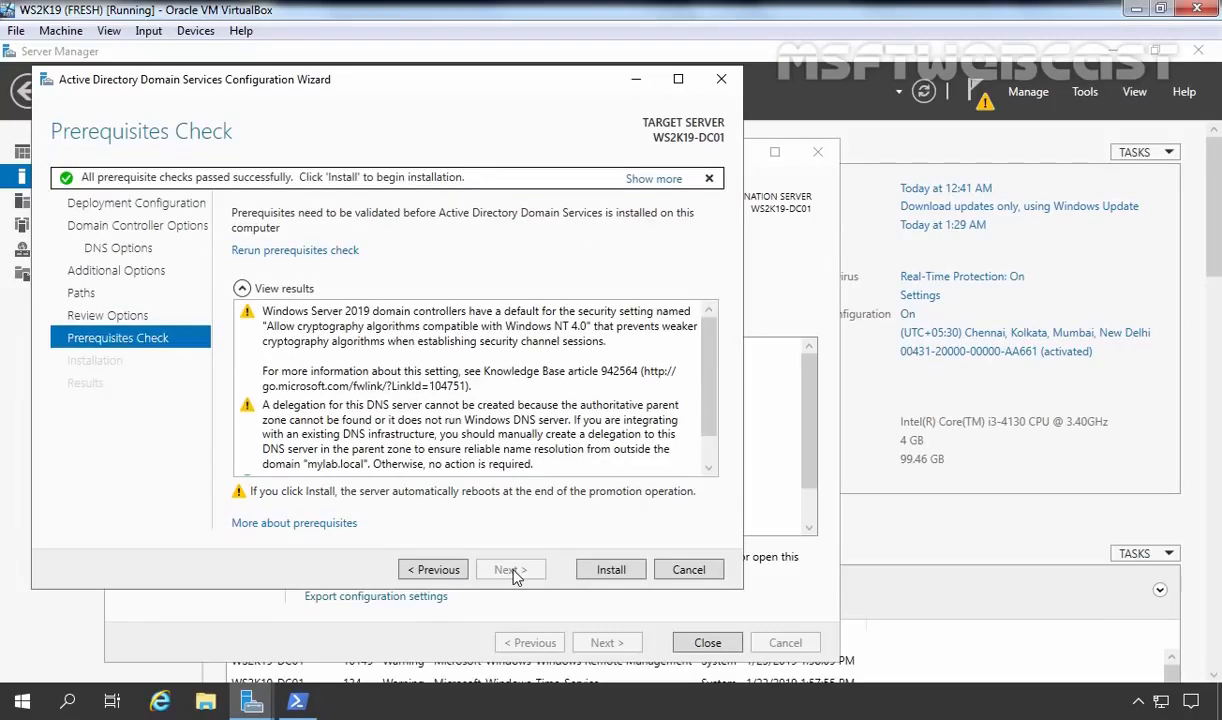
pyautogui.click(611, 570)
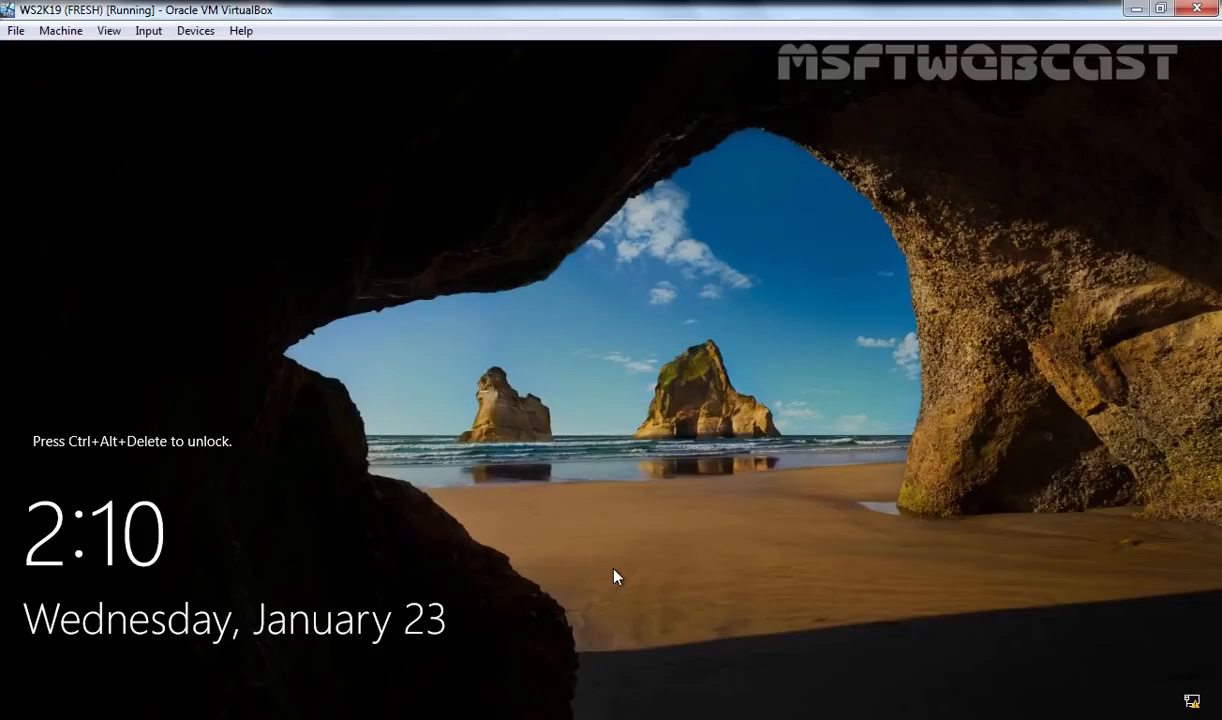
# Sign in as MYLAB\Administrator with the account password and launch Server Manager.
pyautogui.hotkey('ctrl', 'alt', 'Delete')
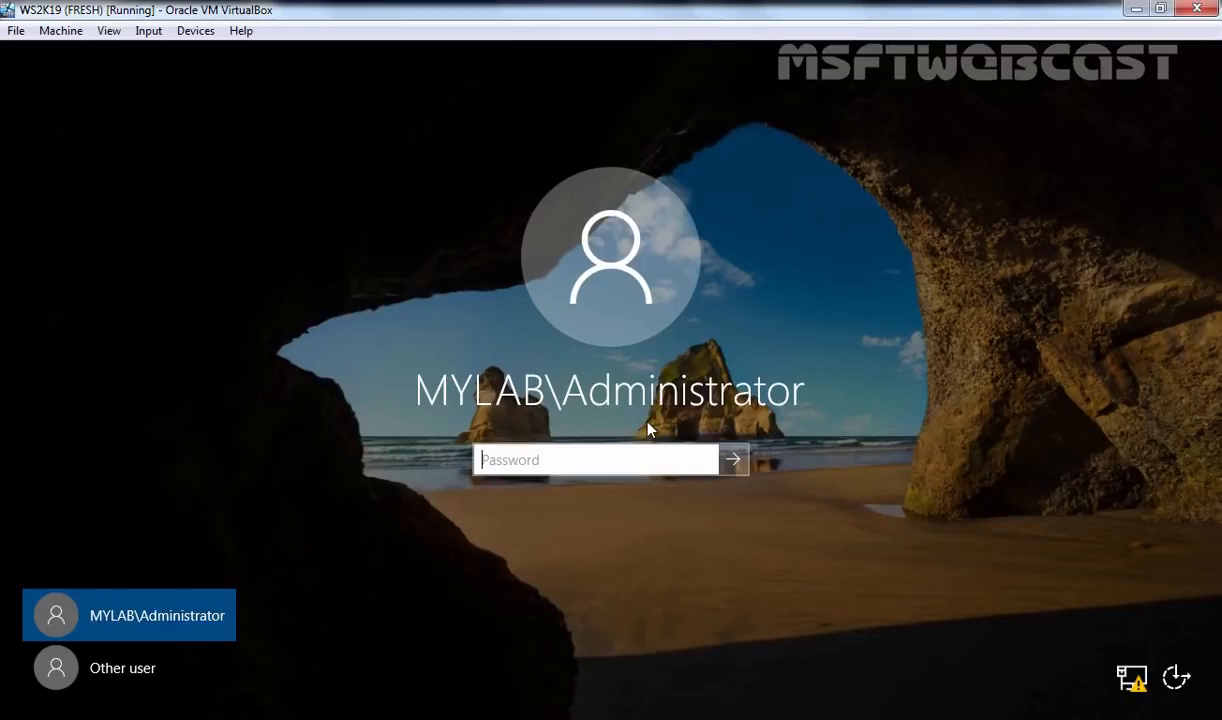
pyautogui.write('P@ssw0rd')
pyautogui.press('Return')
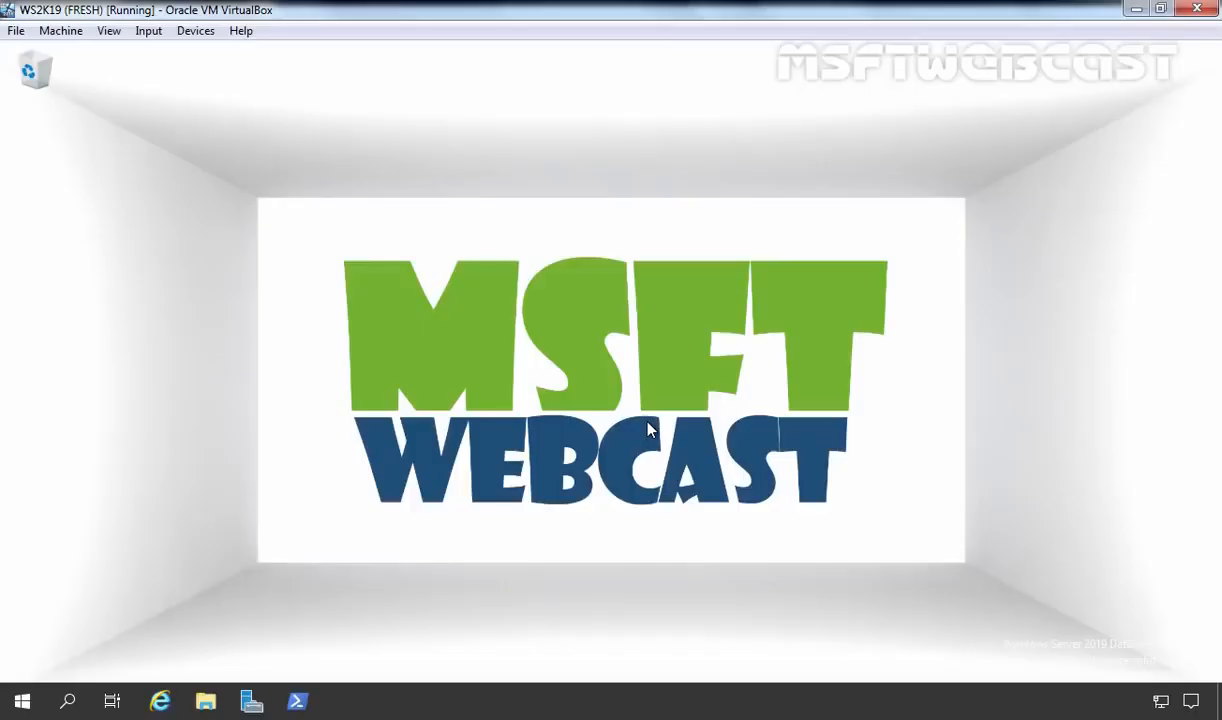
pyautogui.click(257, 705)
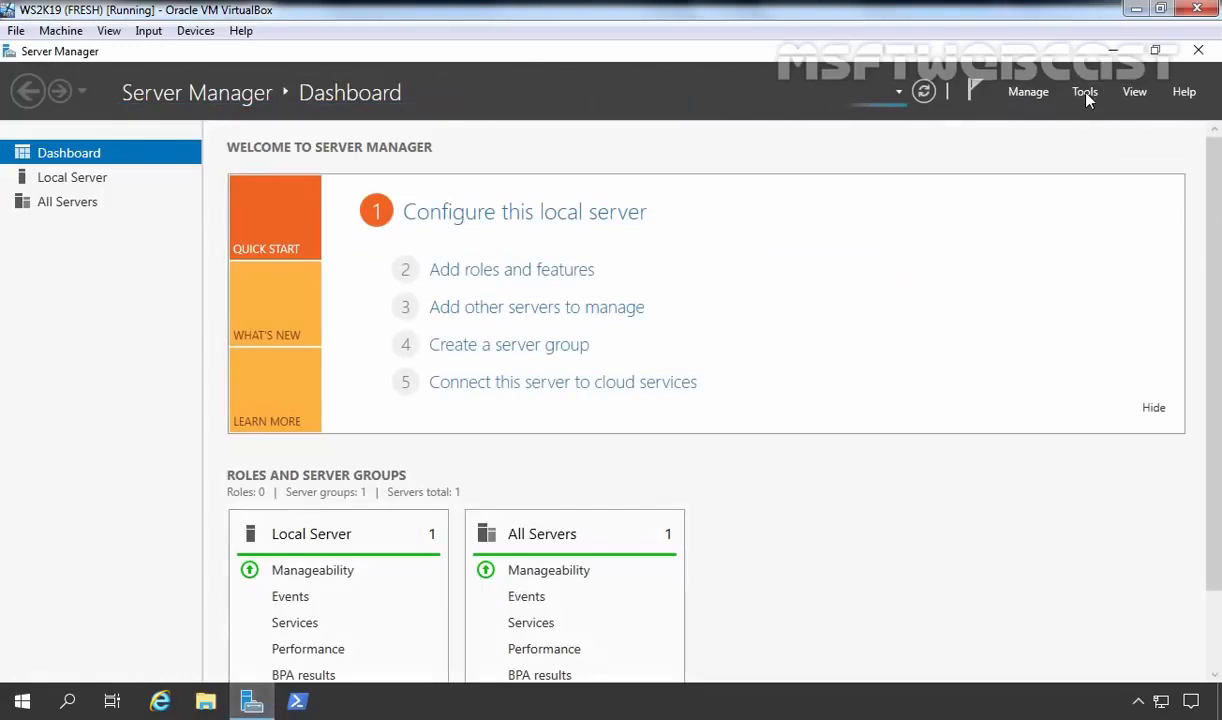
pyautogui.click(1085, 92)
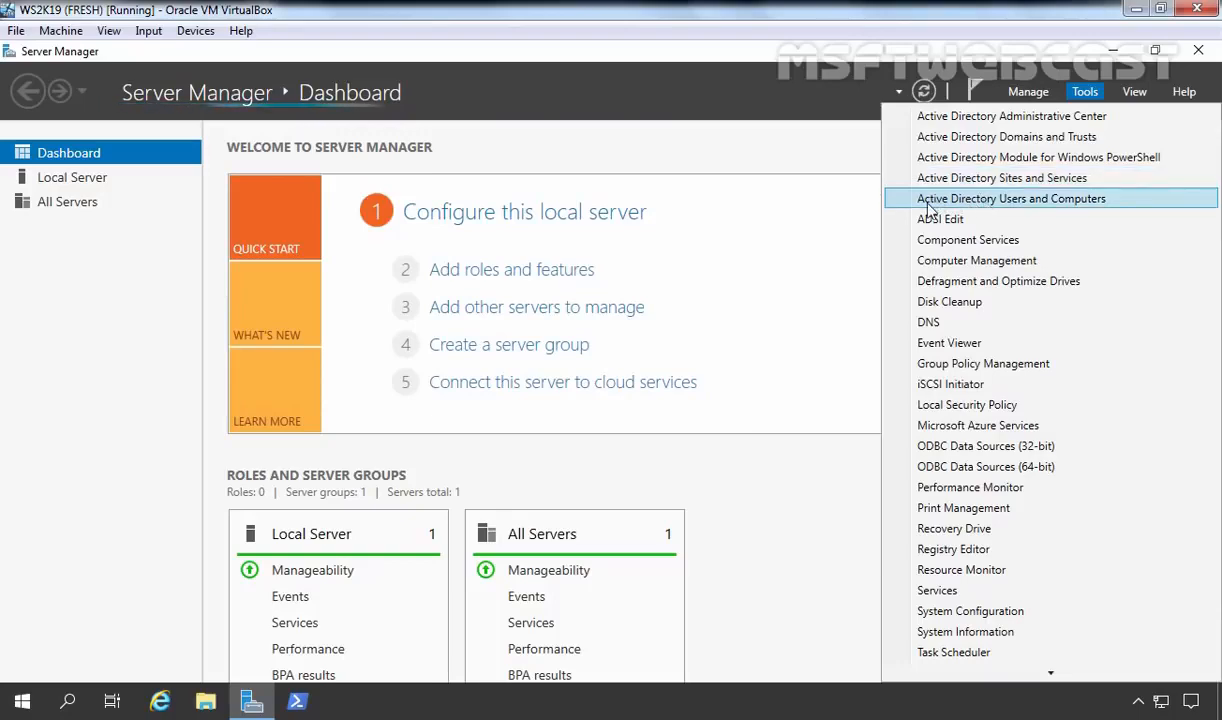
pyautogui.click(1050, 199)
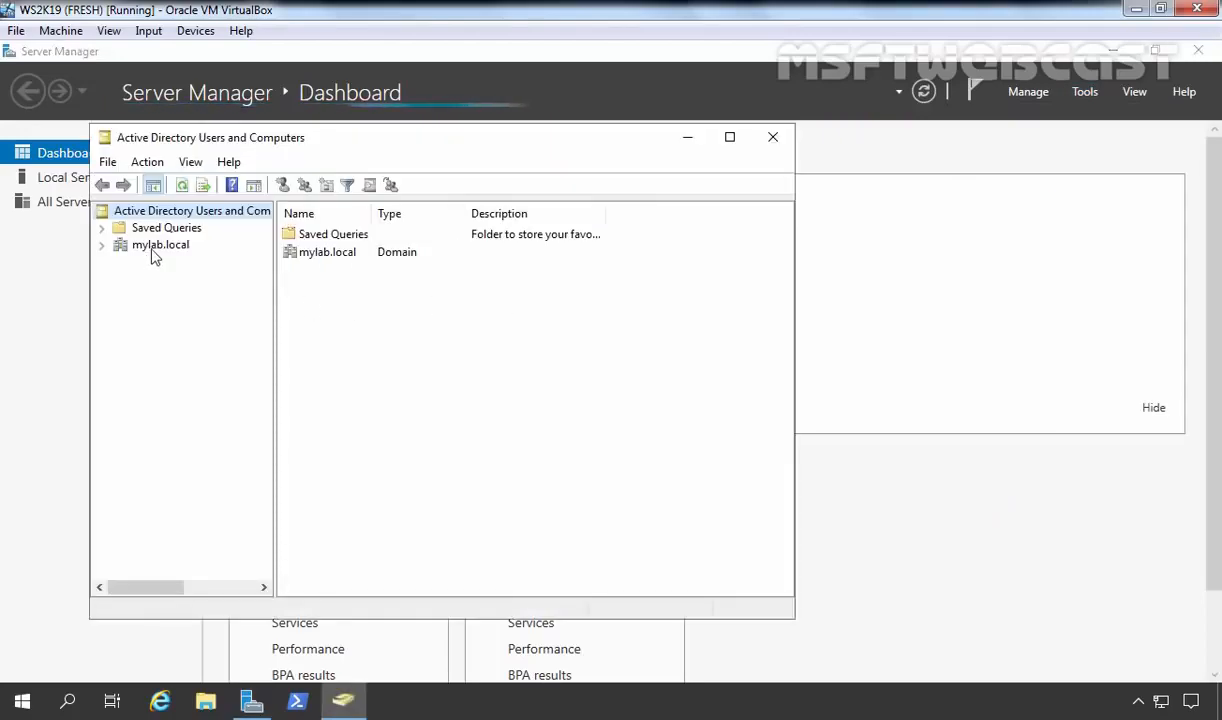
pyautogui.click(140, 248)
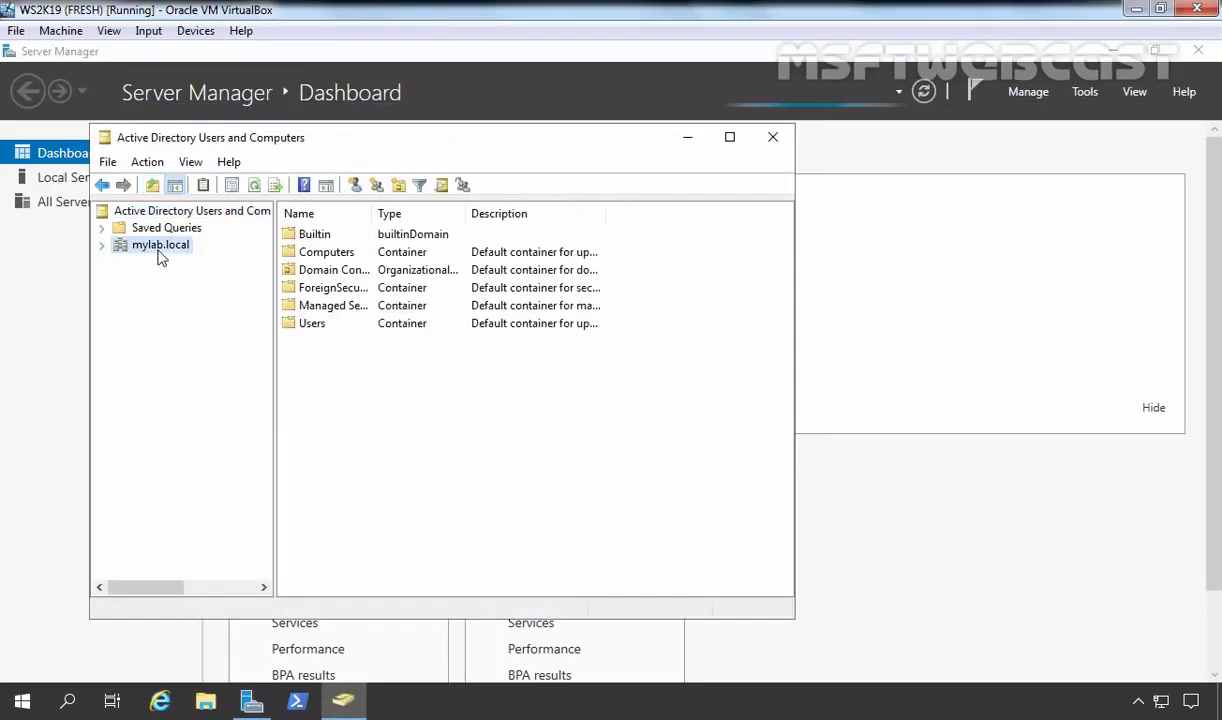
pyautogui.doubleClick(159, 248)
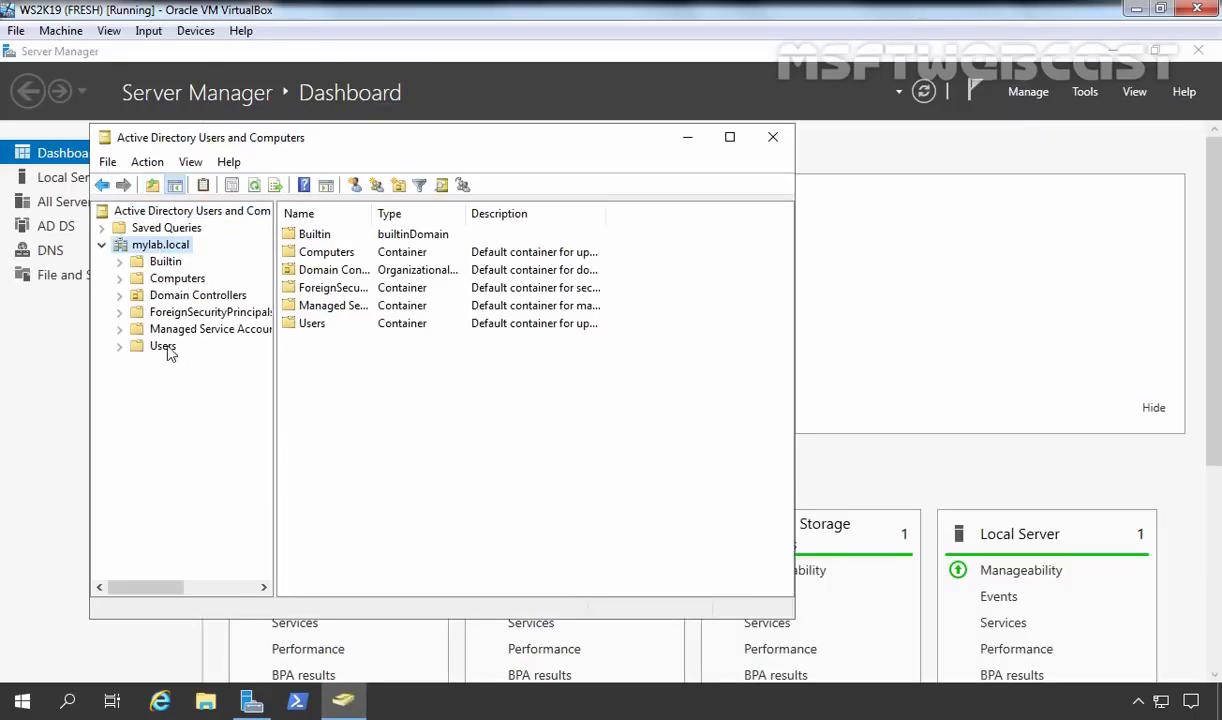
pyautogui.rightClick(171, 249)
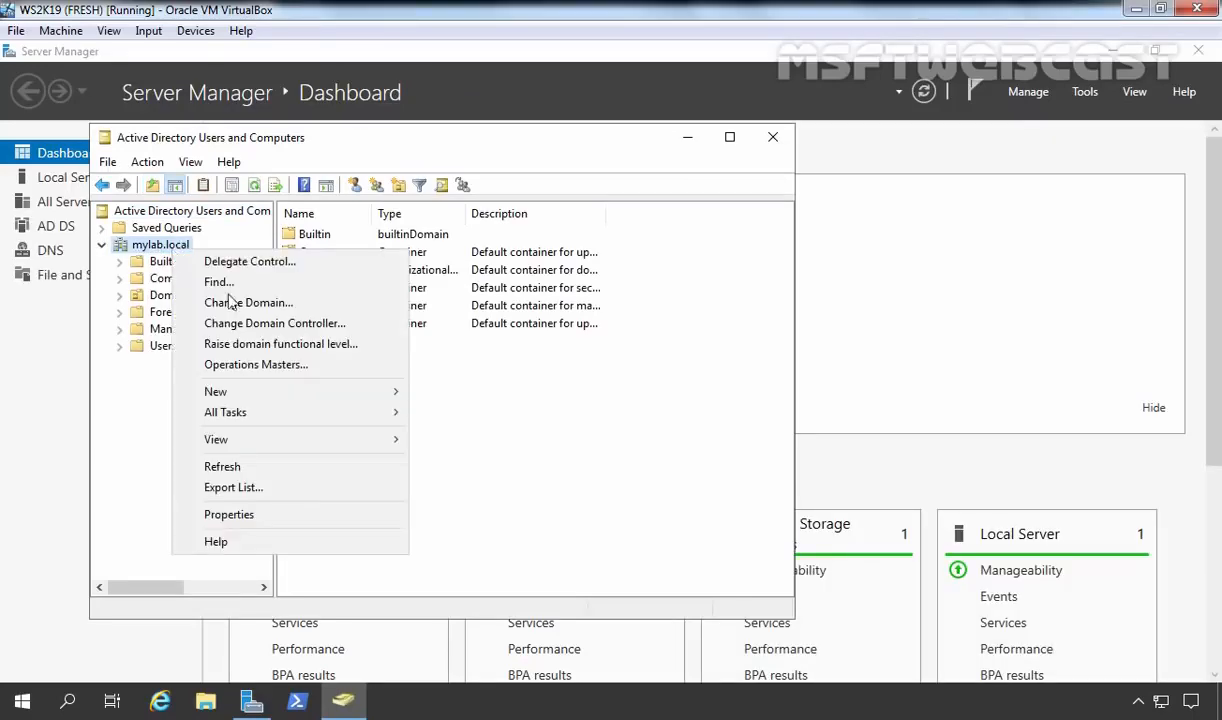
pyautogui.click(219, 516)
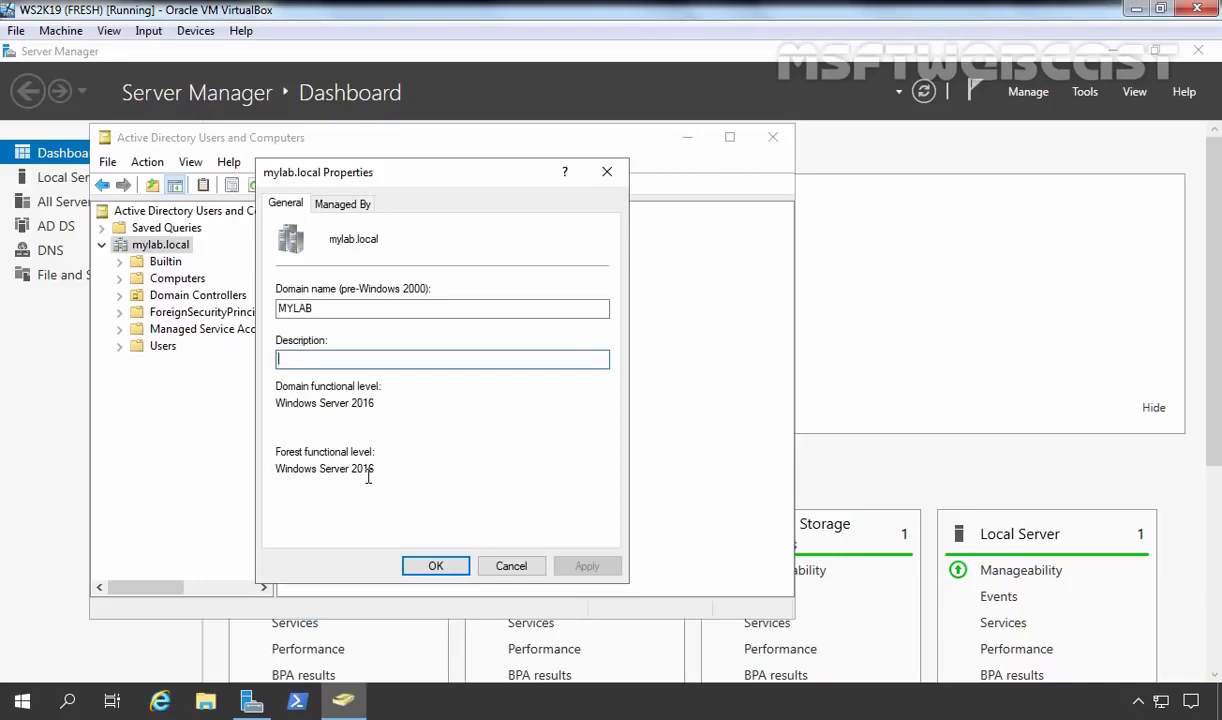
pyautogui.click(425, 563)
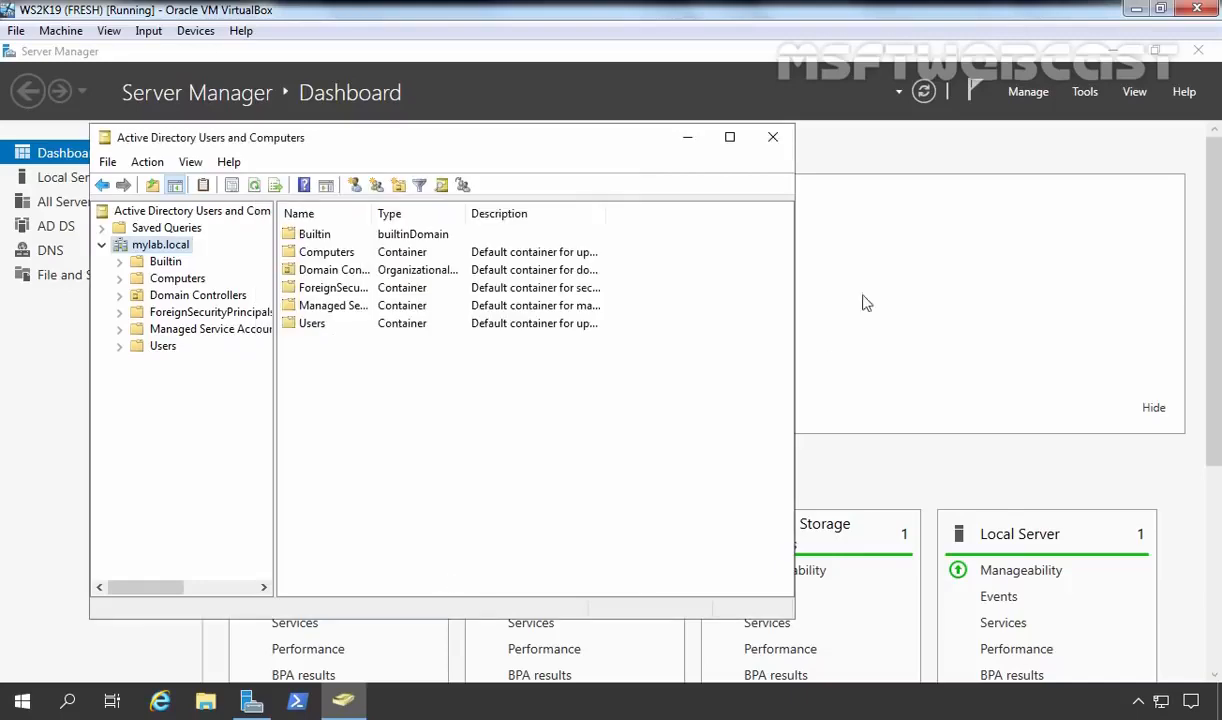
pyautogui.click(687, 137)
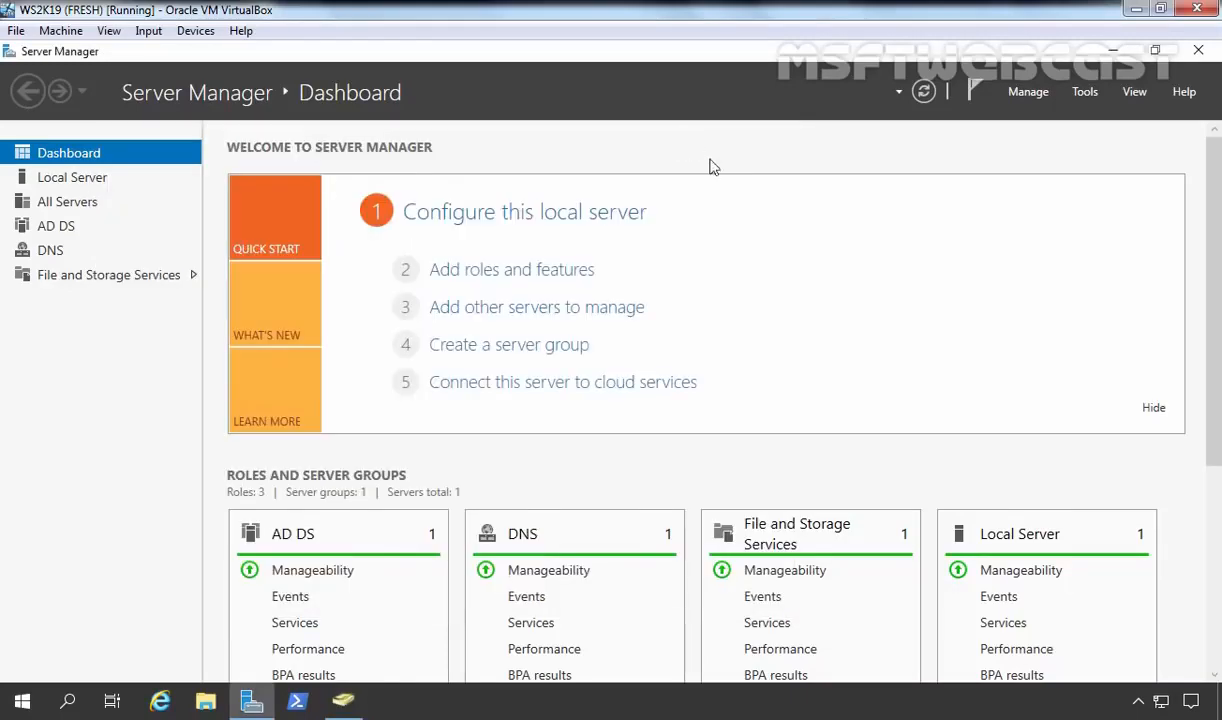
# Launch DNS Manager from Tools, expand WS2K19-DC01's forward zones and select Reverse Lookup Zones.
pyautogui.click(1090, 92)
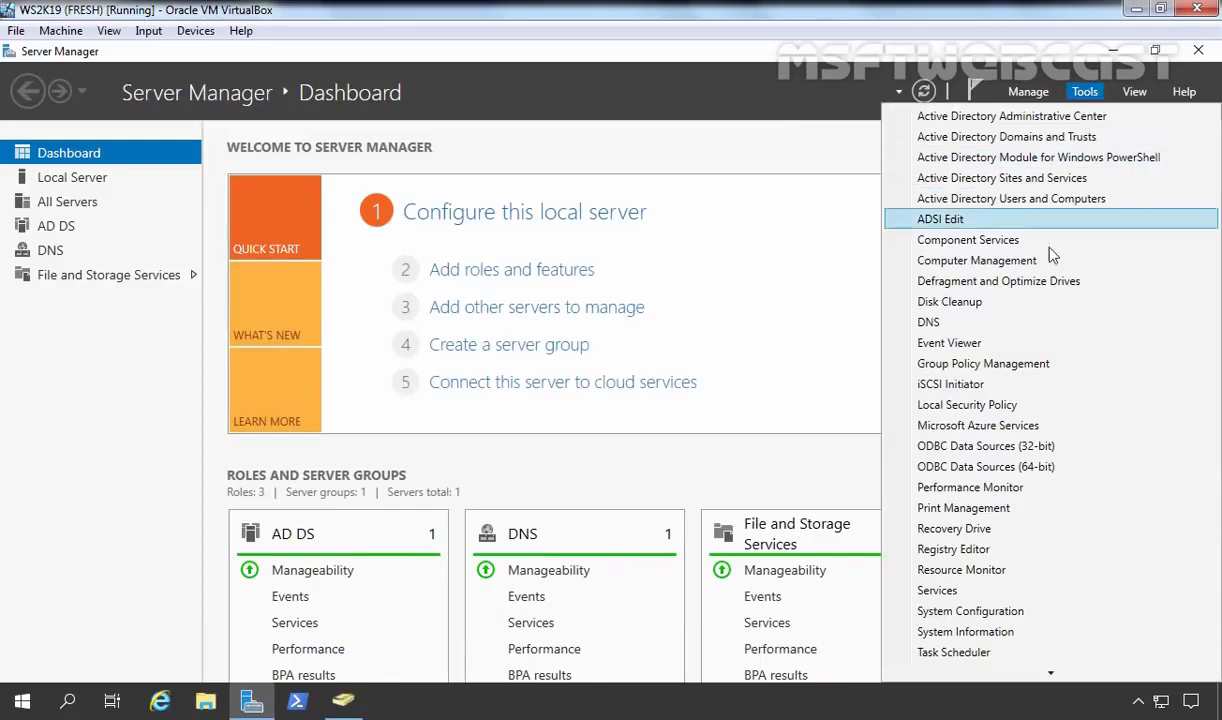
pyautogui.click(950, 323)
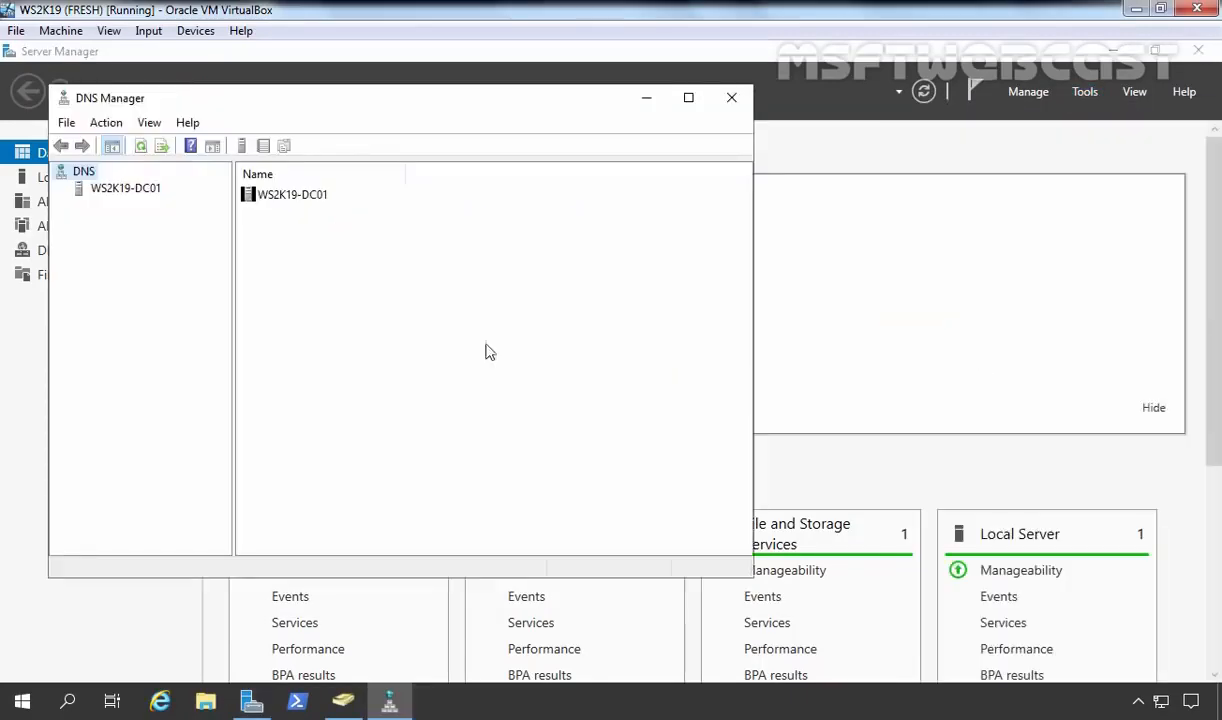
pyautogui.click(123, 193)
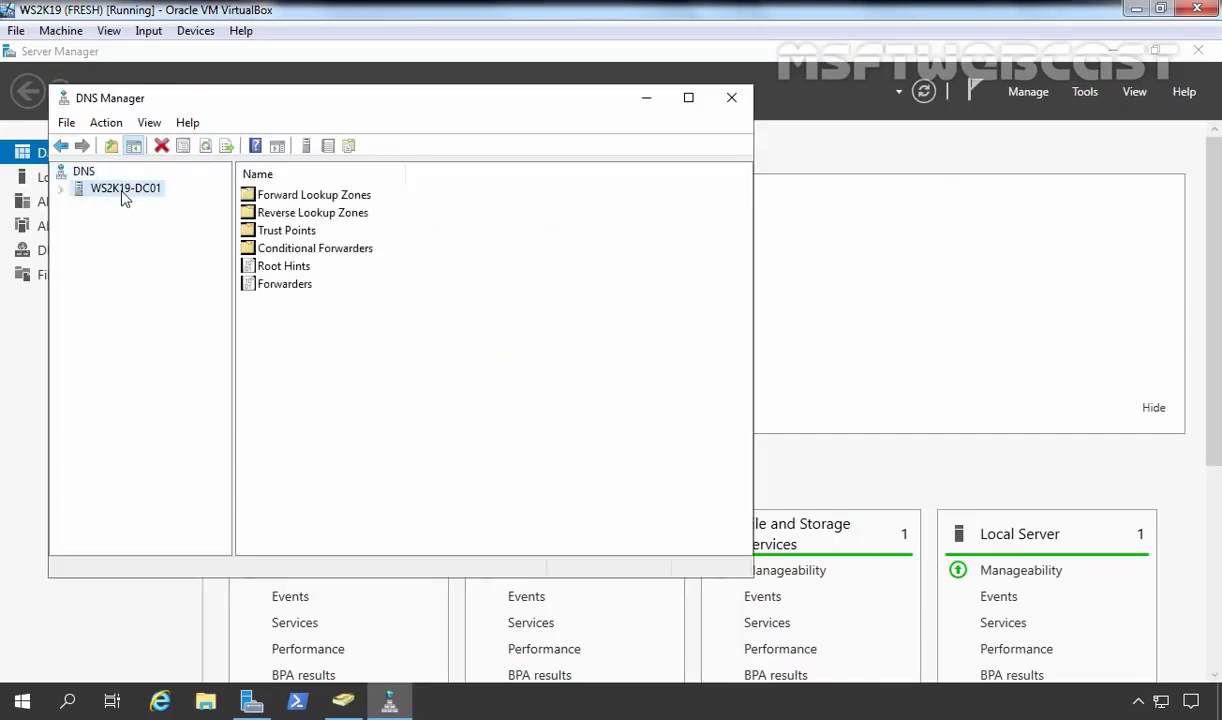
pyautogui.doubleClick(127, 194)
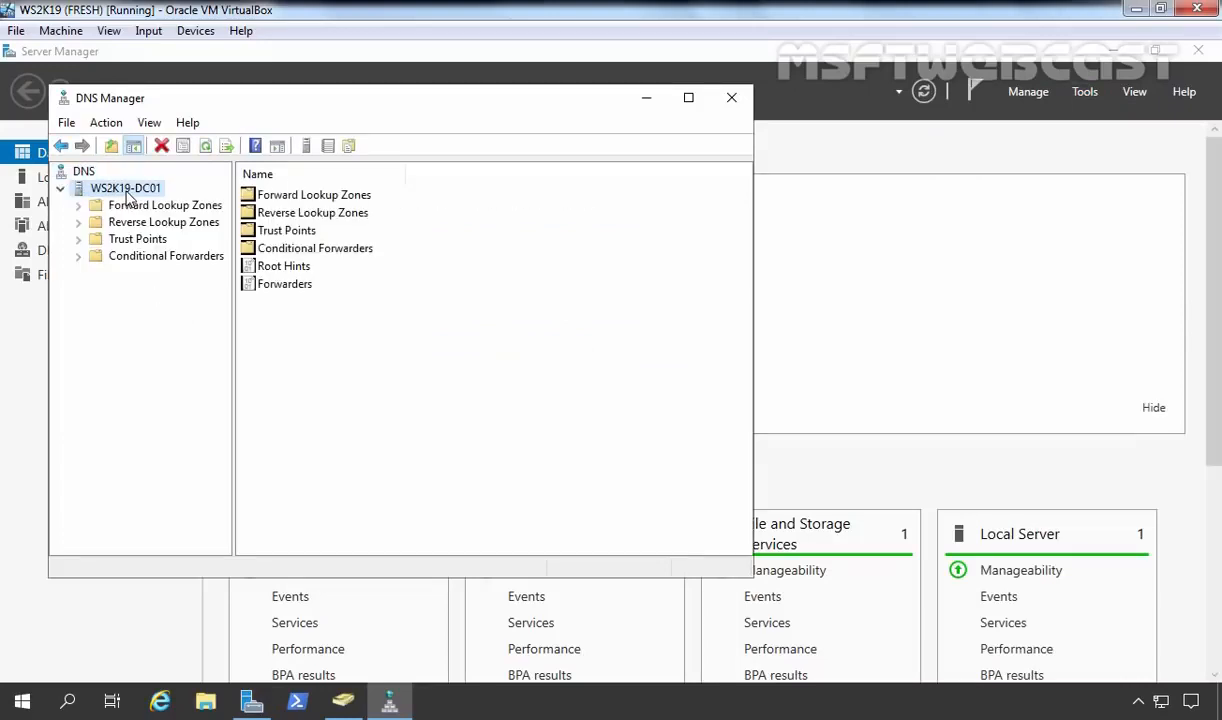
pyautogui.doubleClick(142, 206)
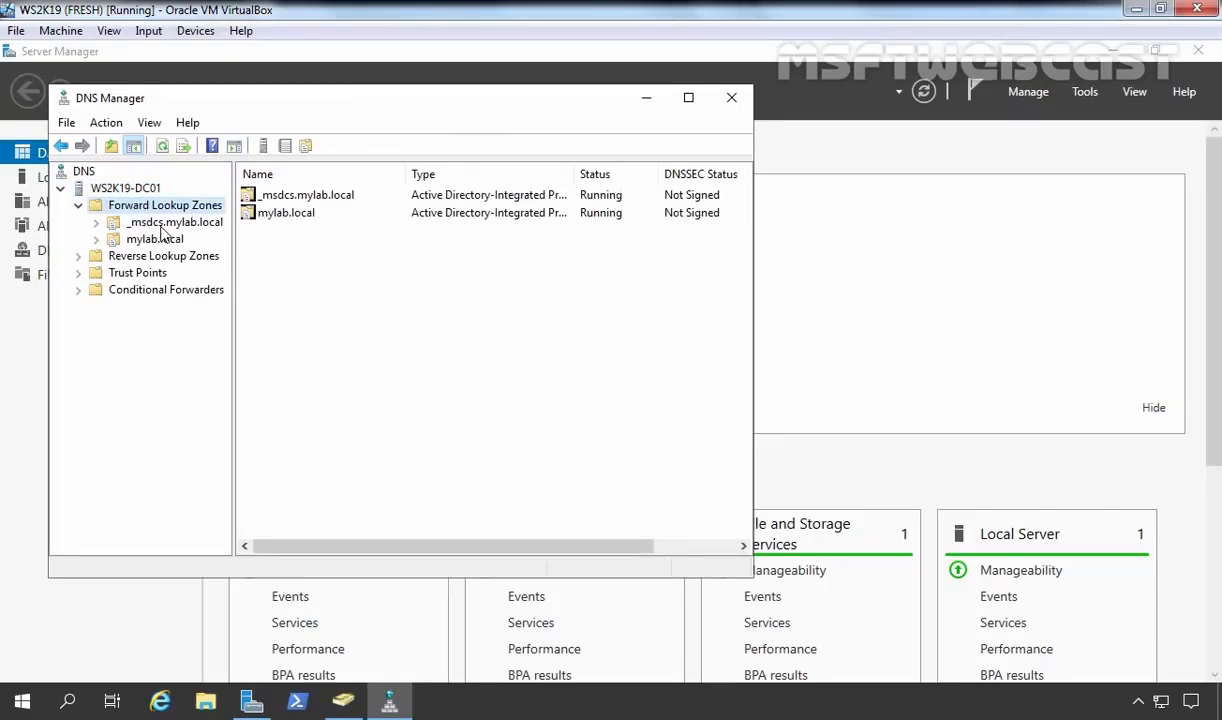
pyautogui.click(132, 257)
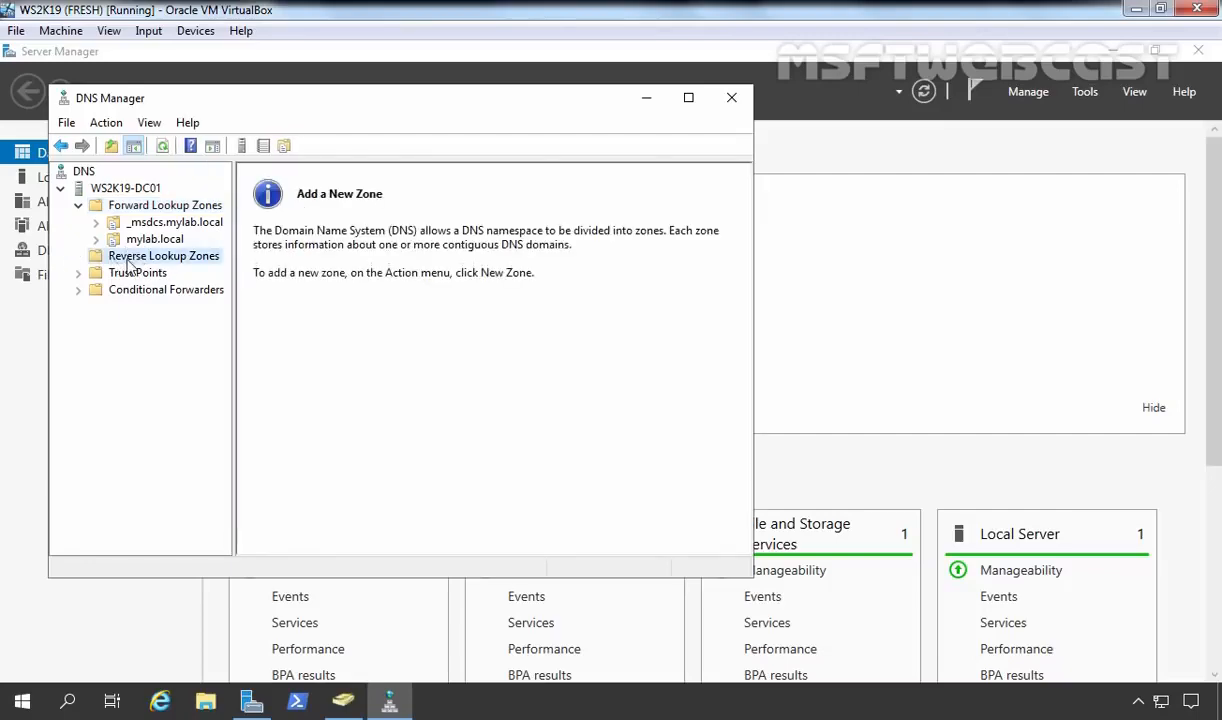
# Create a primary AD-integrated IPv4 reverse zone for 172.18.72, domain-wide replication, secure updates only.
pyautogui.rightClick(171, 260)
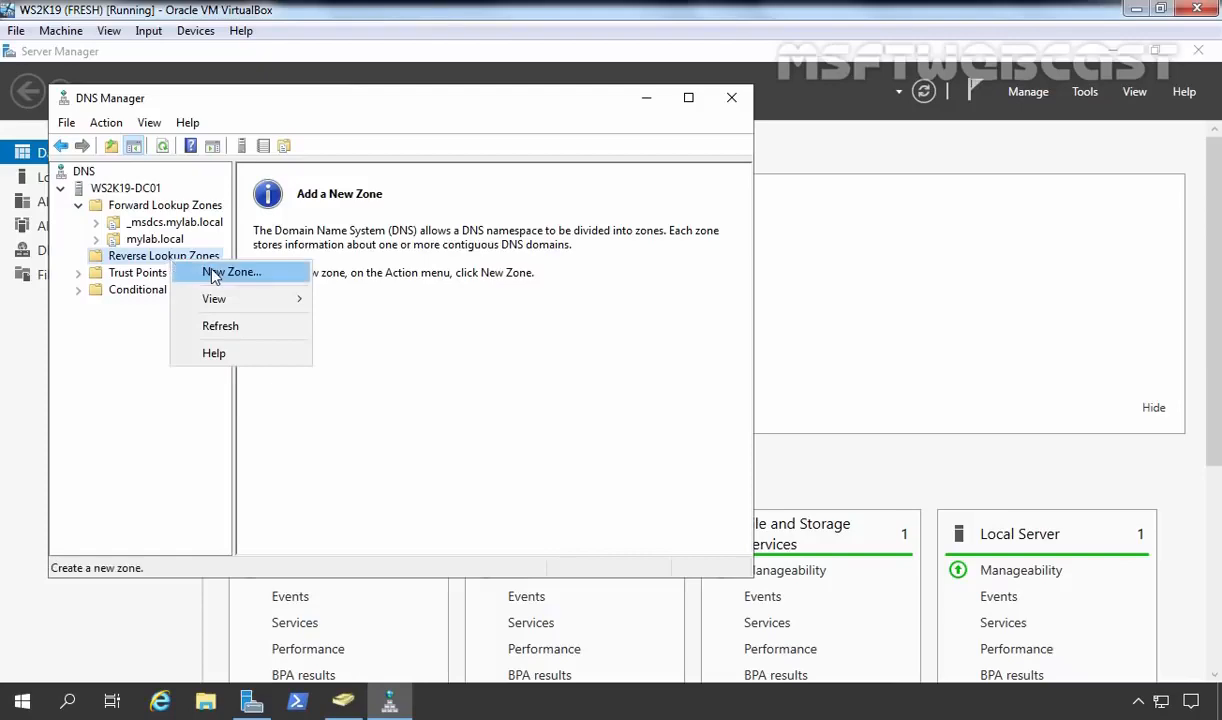
pyautogui.click(213, 268)
pyautogui.click(403, 449)
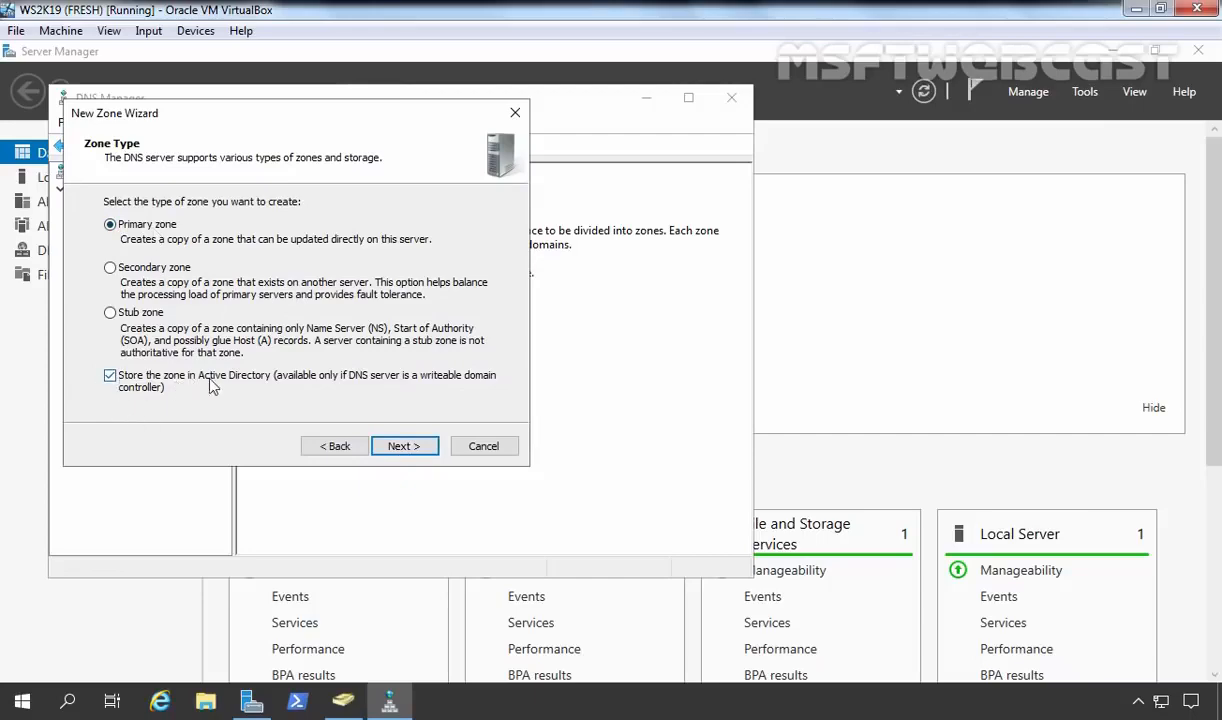
pyautogui.click(404, 449)
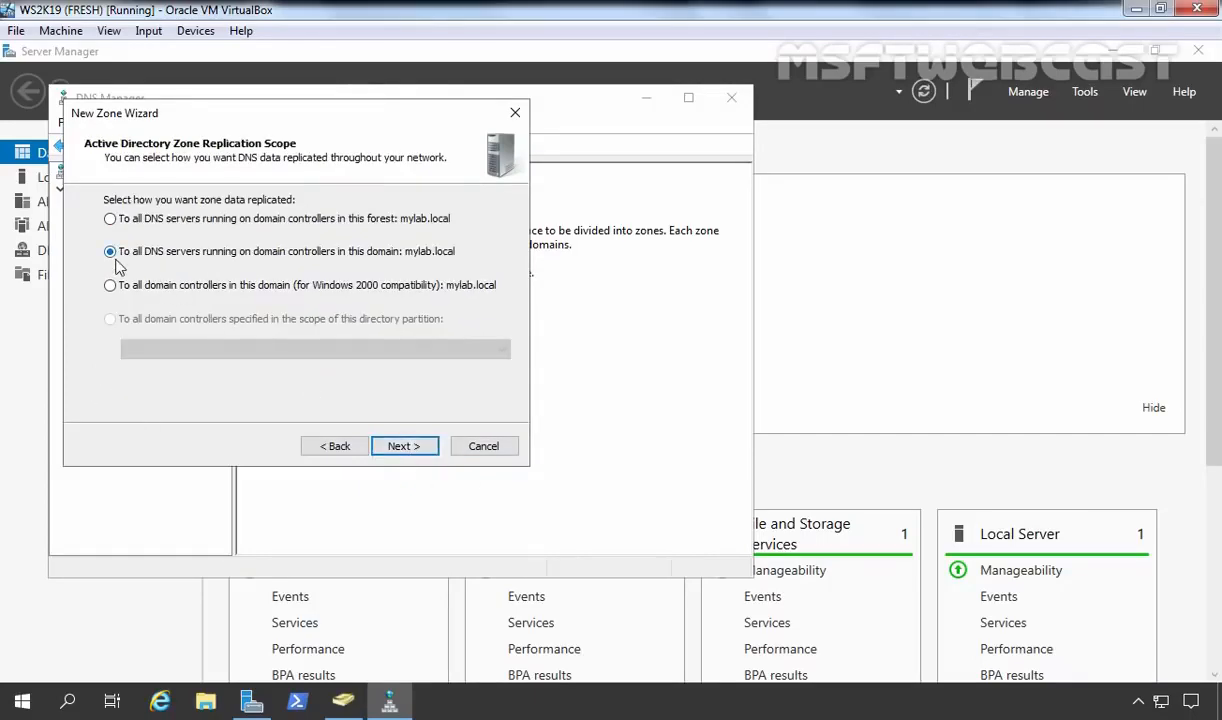
pyautogui.click(406, 449)
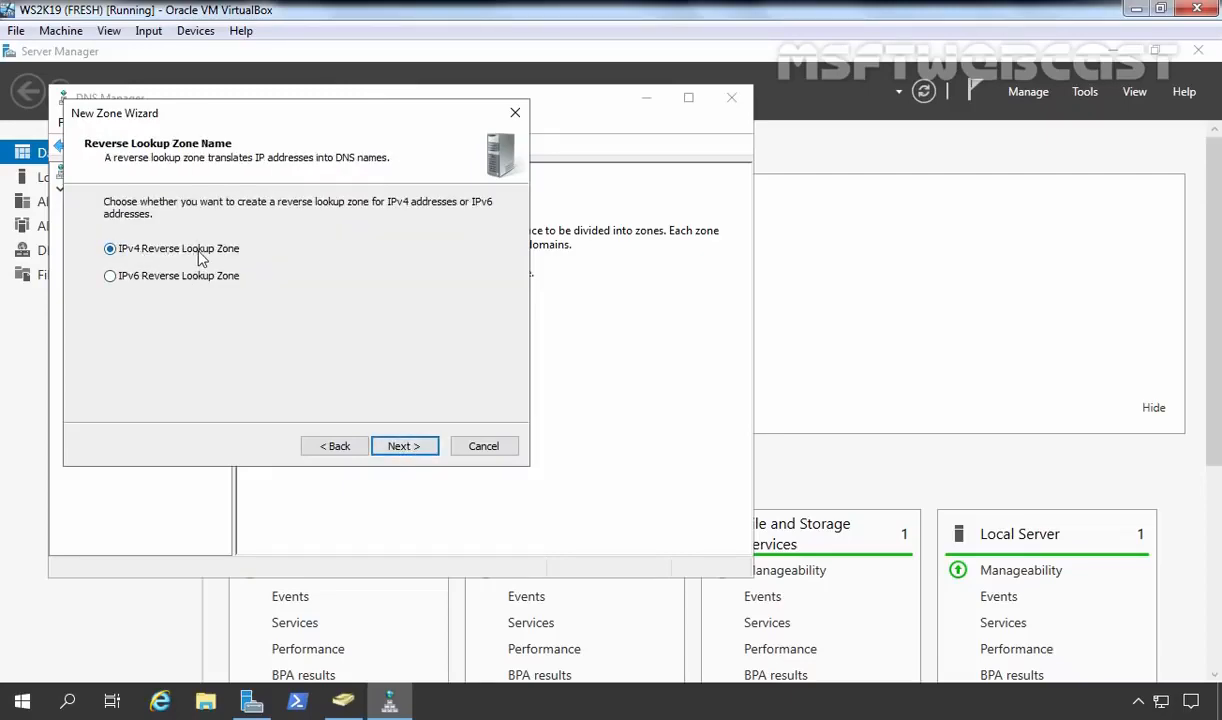
pyautogui.click(406, 447)
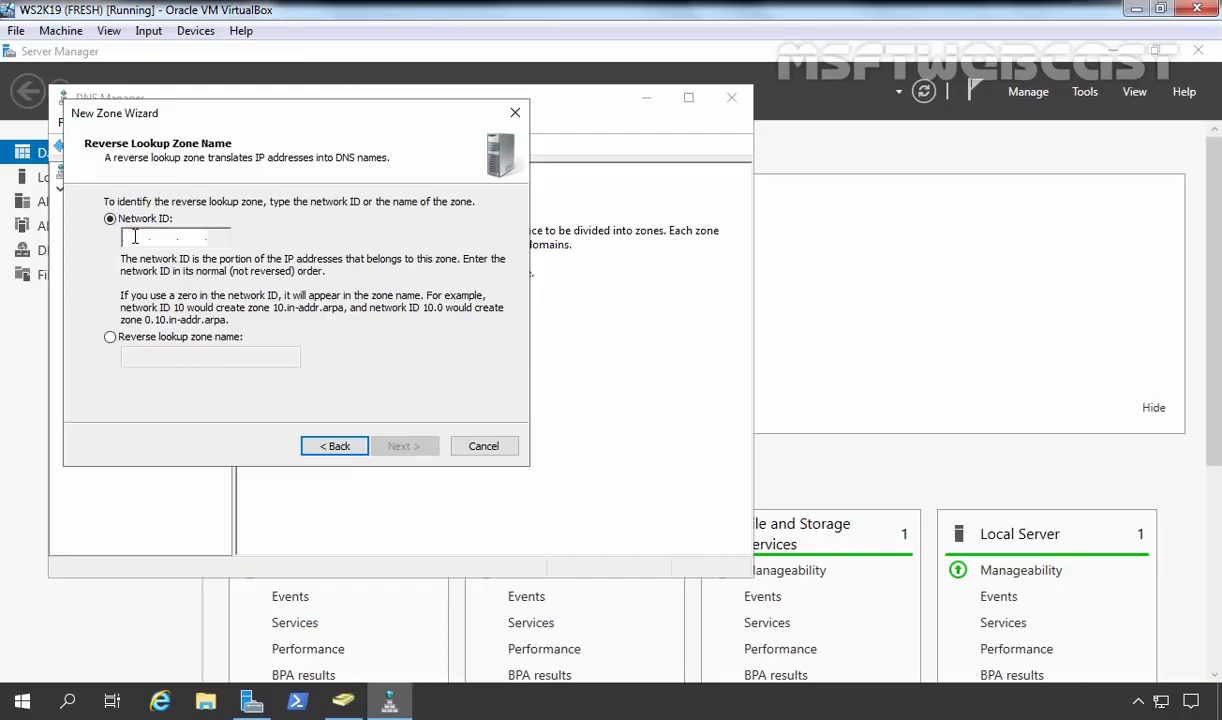
pyautogui.write('172.18.72')
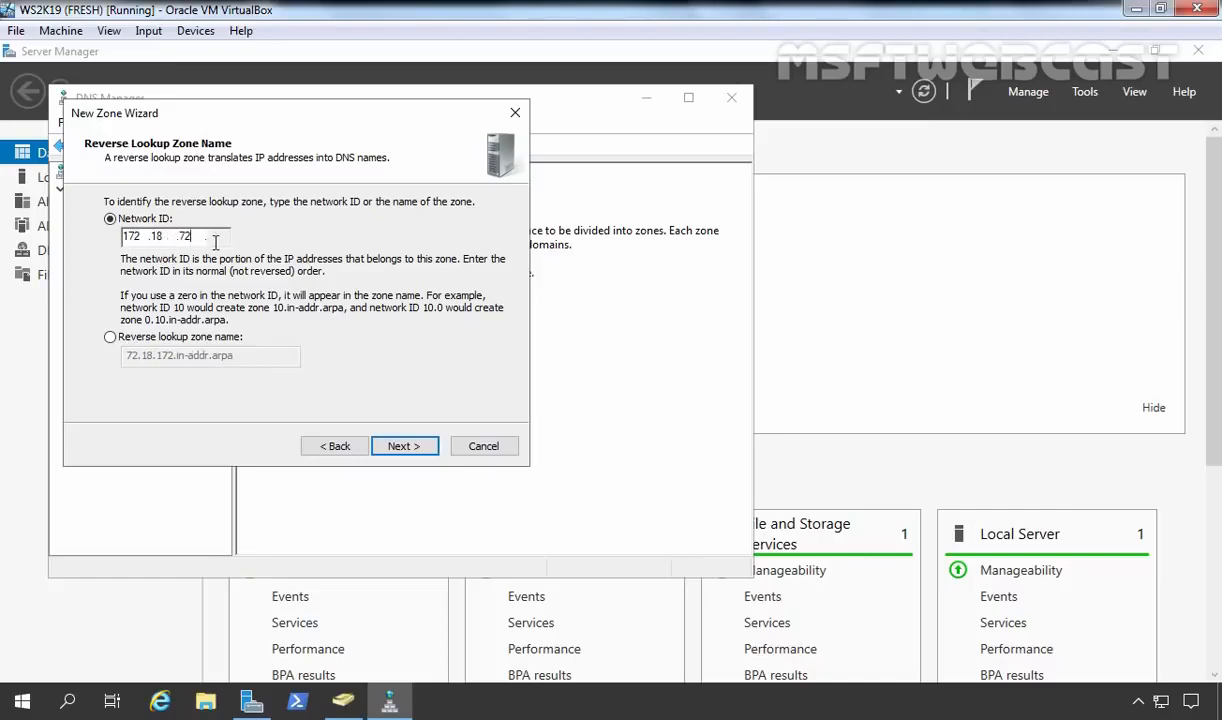
pyautogui.click(405, 446)
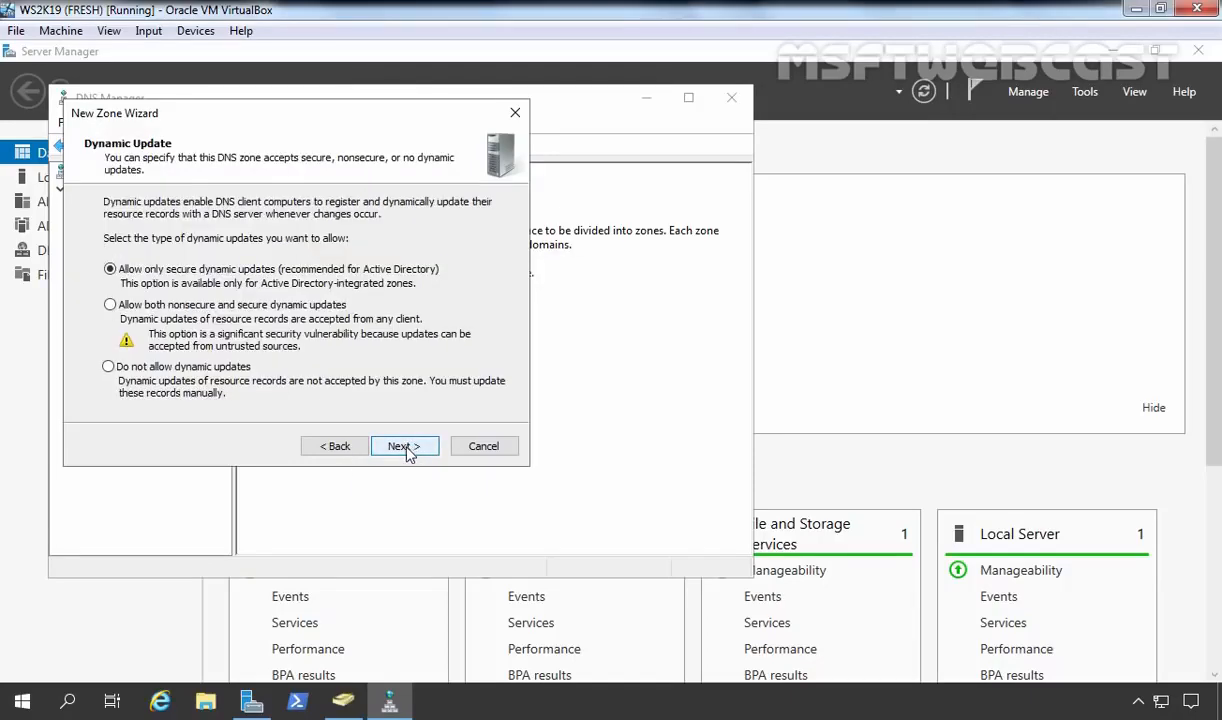
pyautogui.click(405, 446)
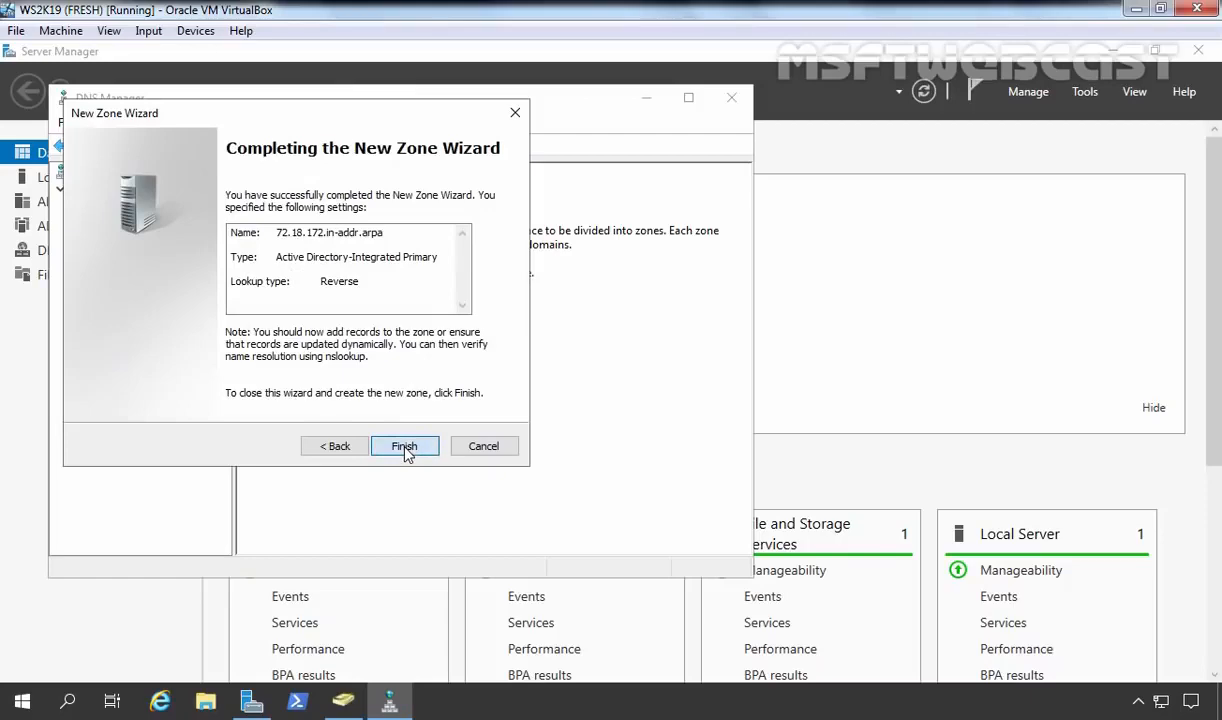
pyautogui.click(405, 448)
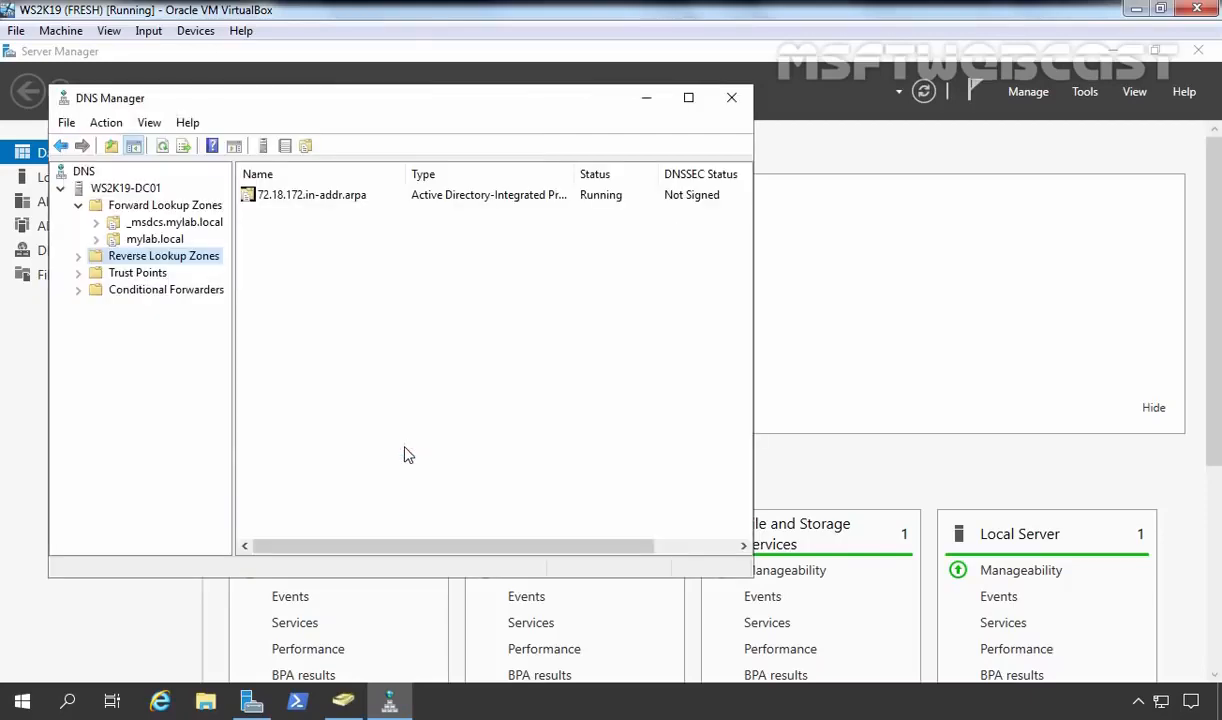
# Expand Reverse Lookup Zones and browse the 72.18.172.in-addr.arpa and mylab.local zone records.
pyautogui.doubleClick(135, 256)
pyautogui.click(150, 273)
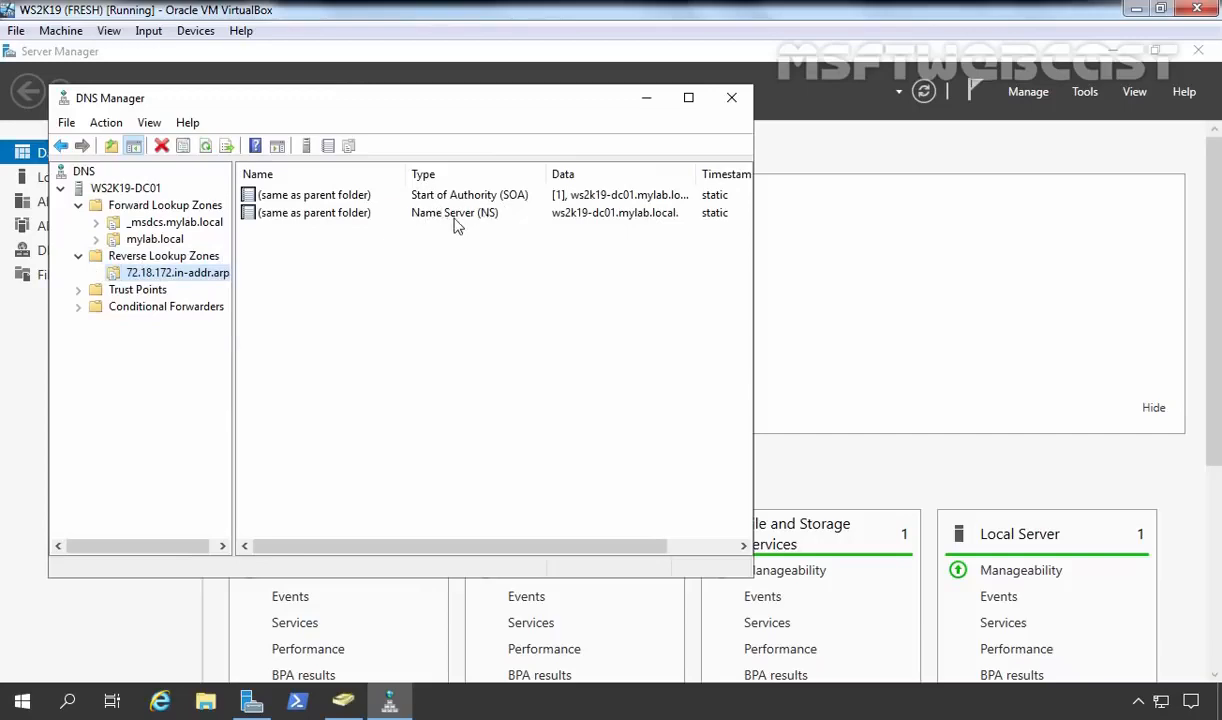
pyautogui.click(150, 243)
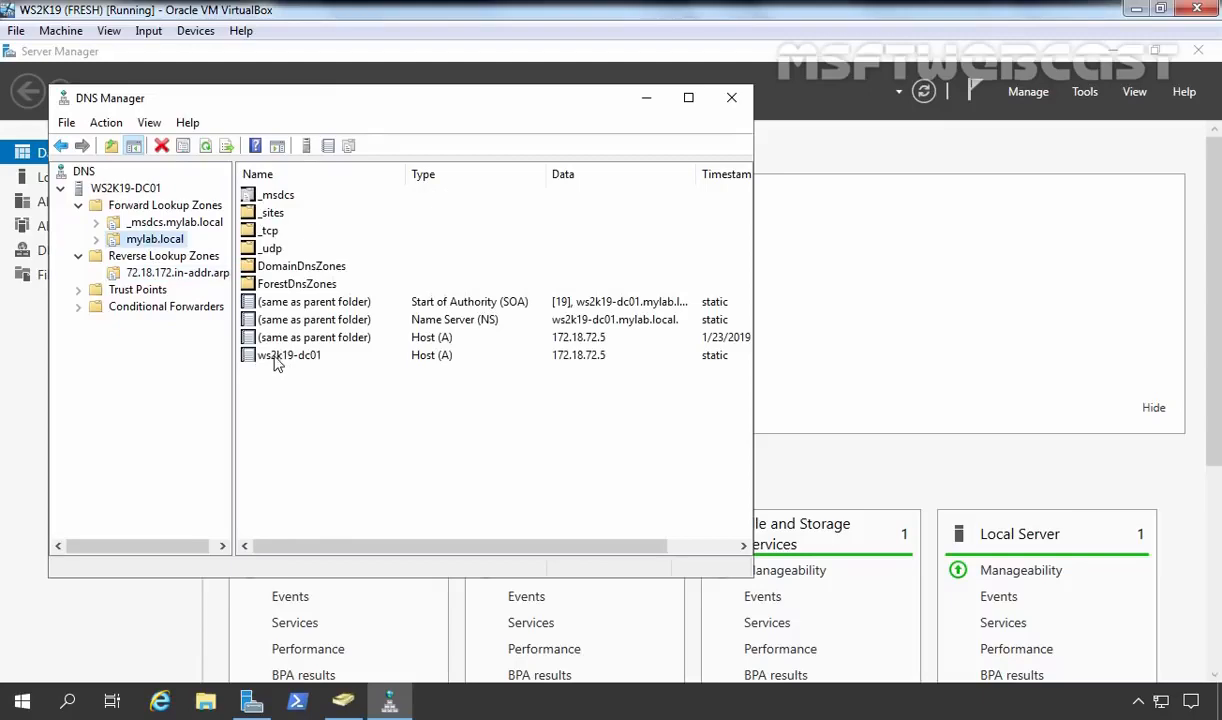
# Enable 'Update associated pointer (PTR) record' on host ws2k19-dc01, then view the reverse zone.
pyautogui.doubleClick(280, 357)
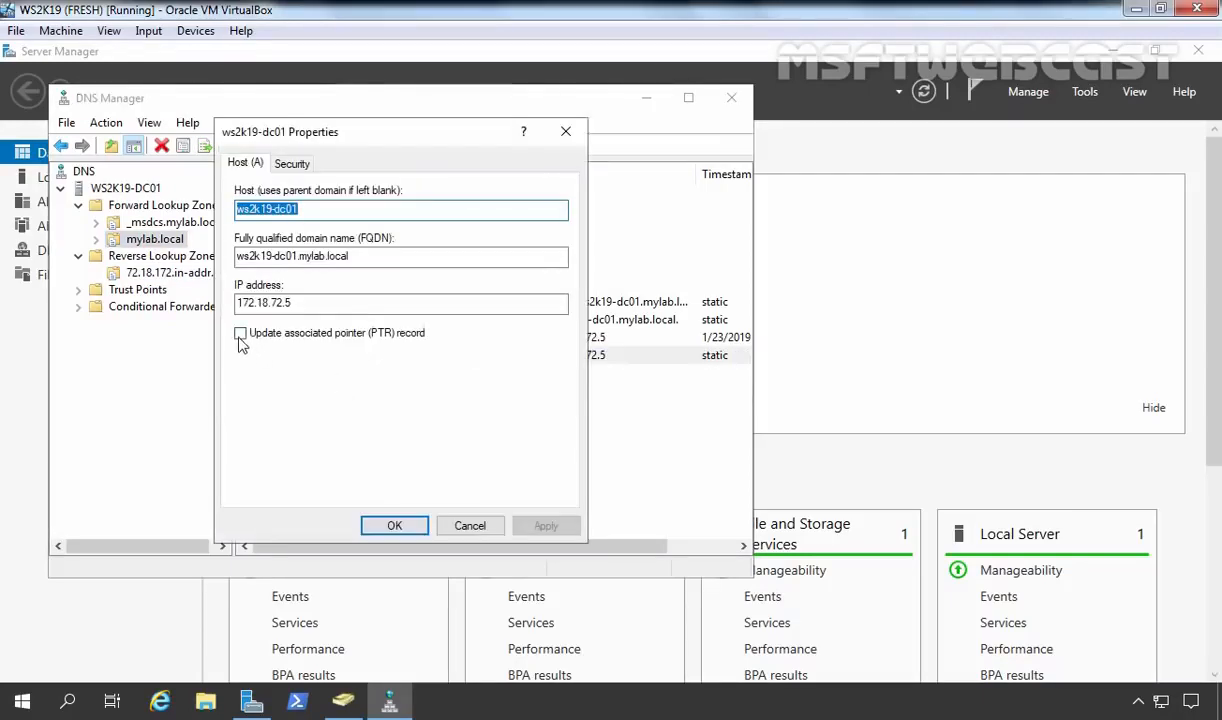
pyautogui.click(240, 334)
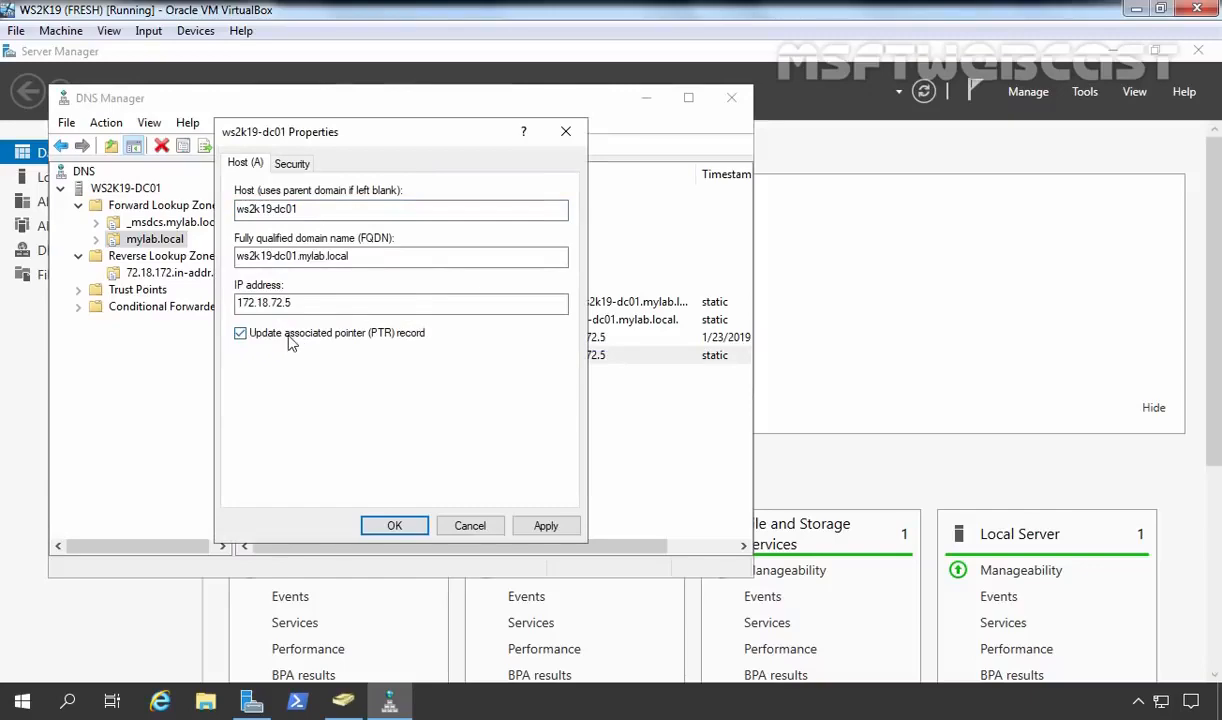
pyautogui.click(546, 527)
pyautogui.click(405, 528)
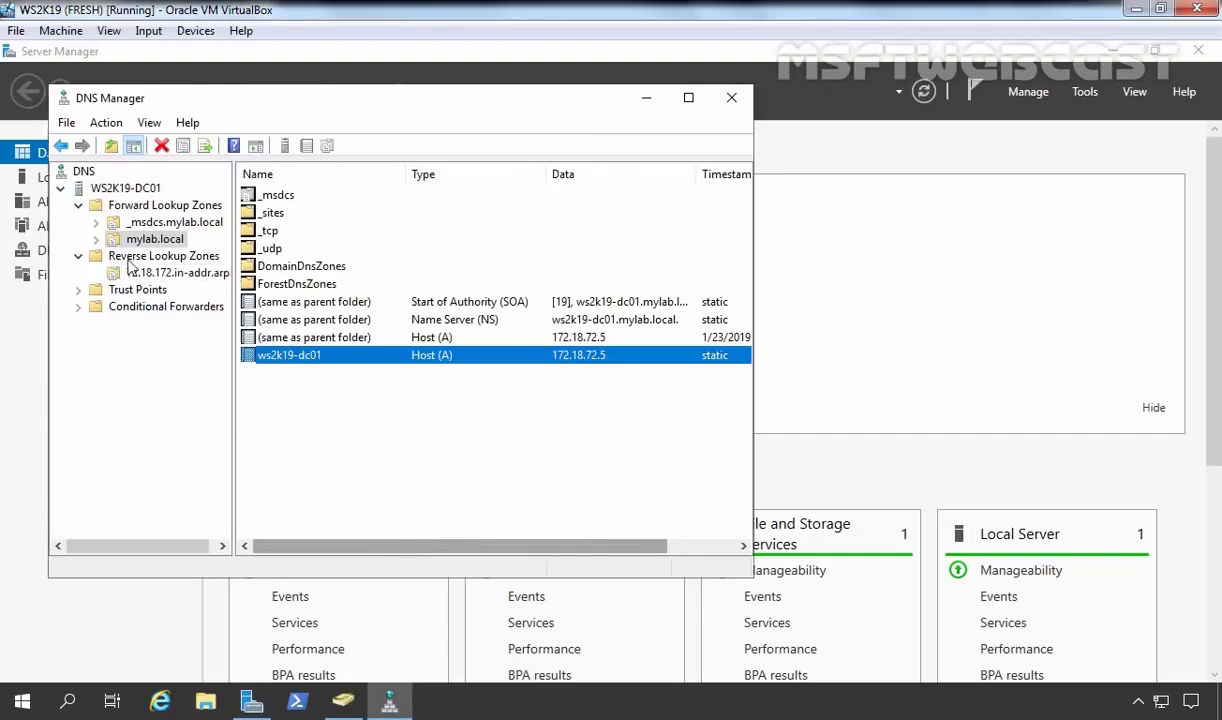
pyautogui.click(165, 273)
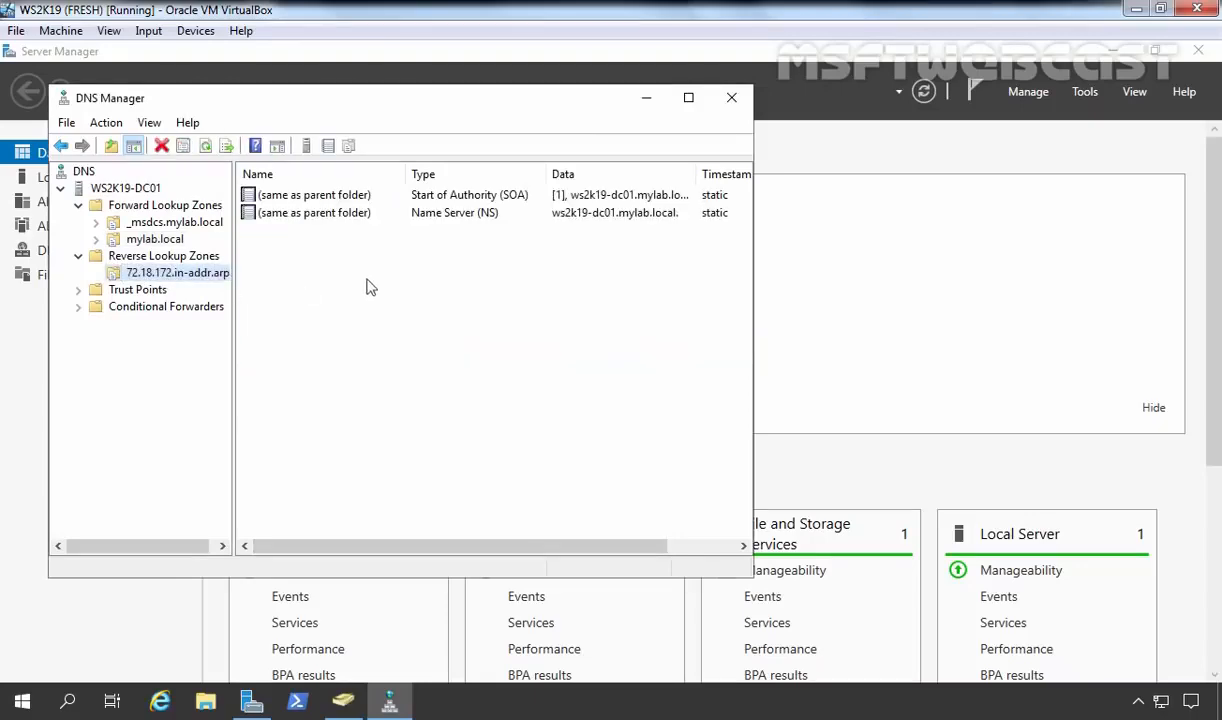
# Refresh the reverse zone to show PTR 172.18.72.5 for ws2k19-dc01, then close DNS Manager.
pyautogui.rightClick(323, 270)
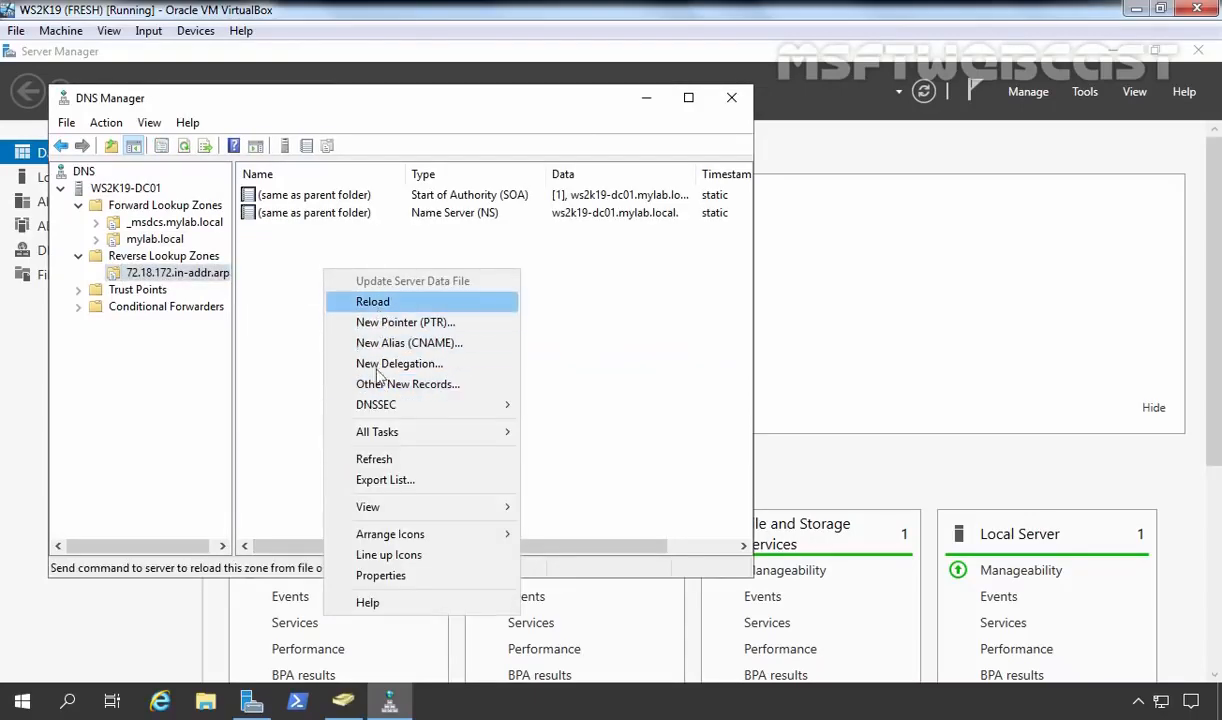
pyautogui.click(375, 460)
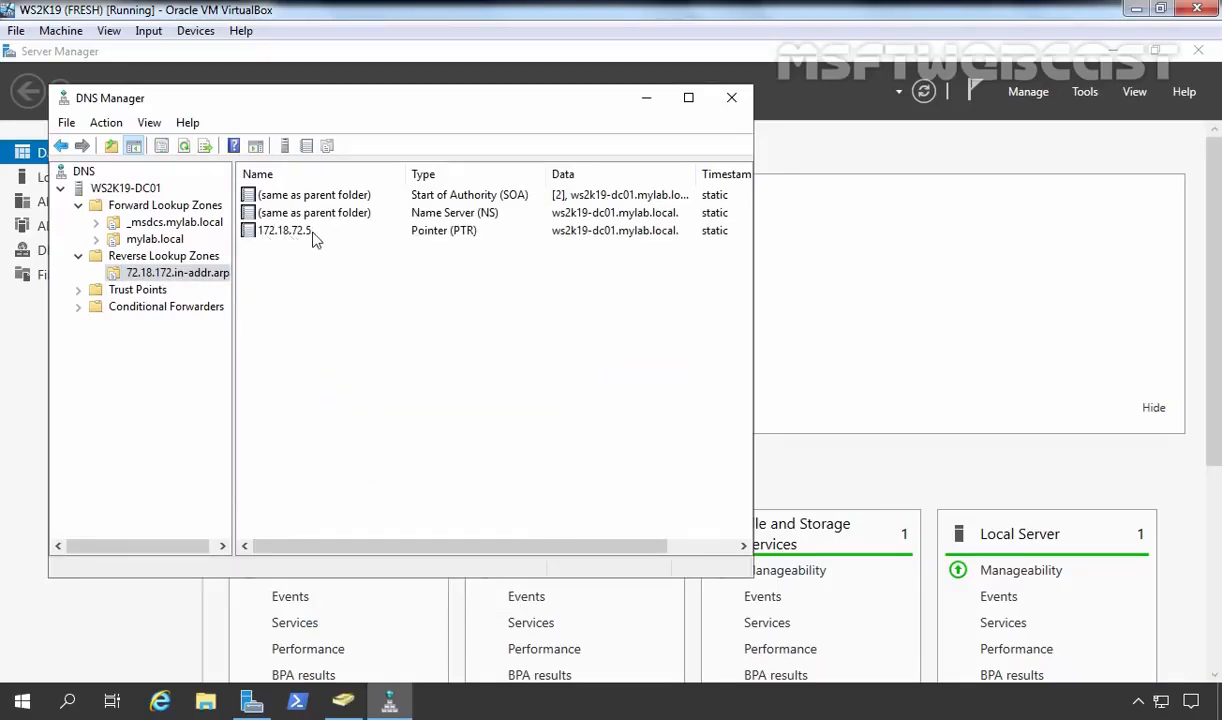
pyautogui.click(733, 100)
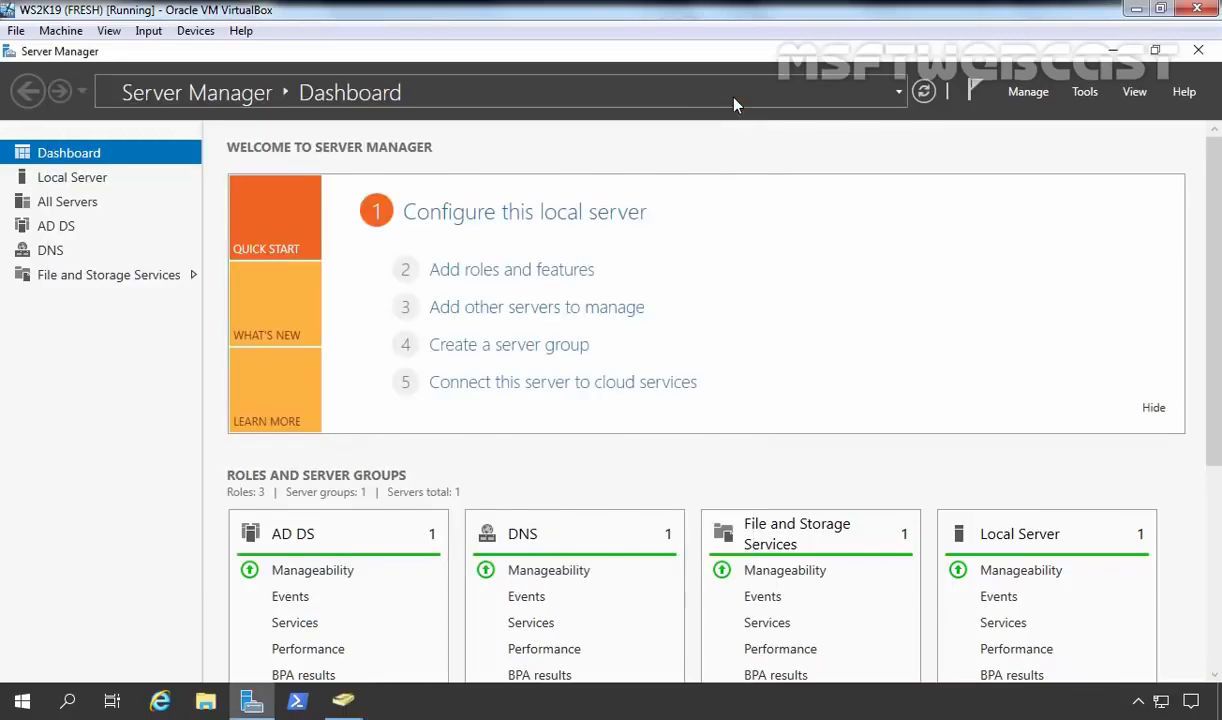
# From the Local Server page, open Network Connections via the Ethernet IP link and select Ethernet.
pyautogui.click(1086, 92)
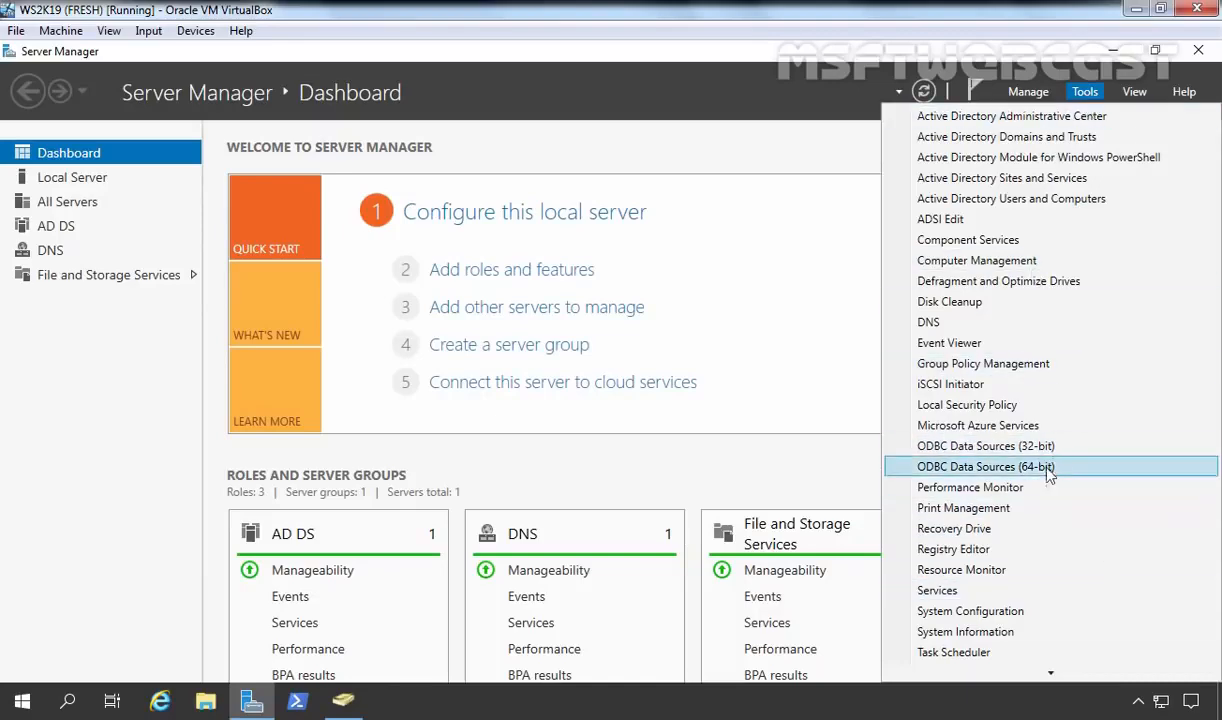
pyautogui.click(100, 473)
pyautogui.click(72, 179)
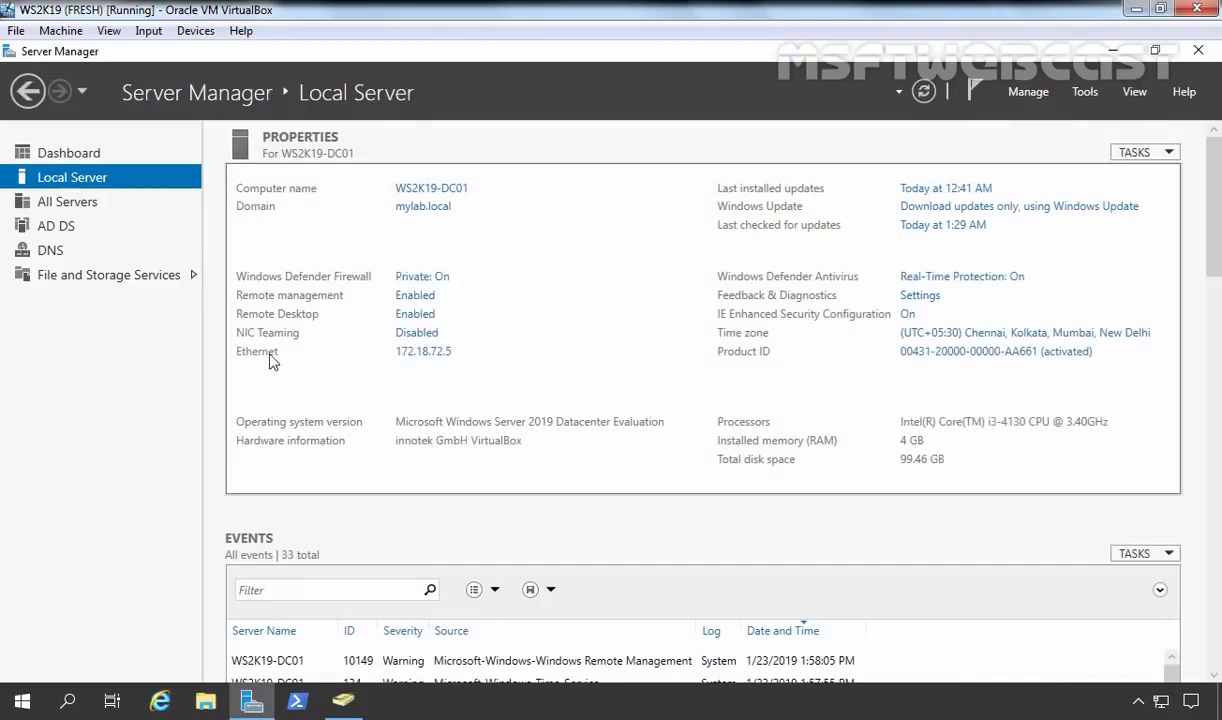
pyautogui.click(425, 352)
pyautogui.click(190, 210)
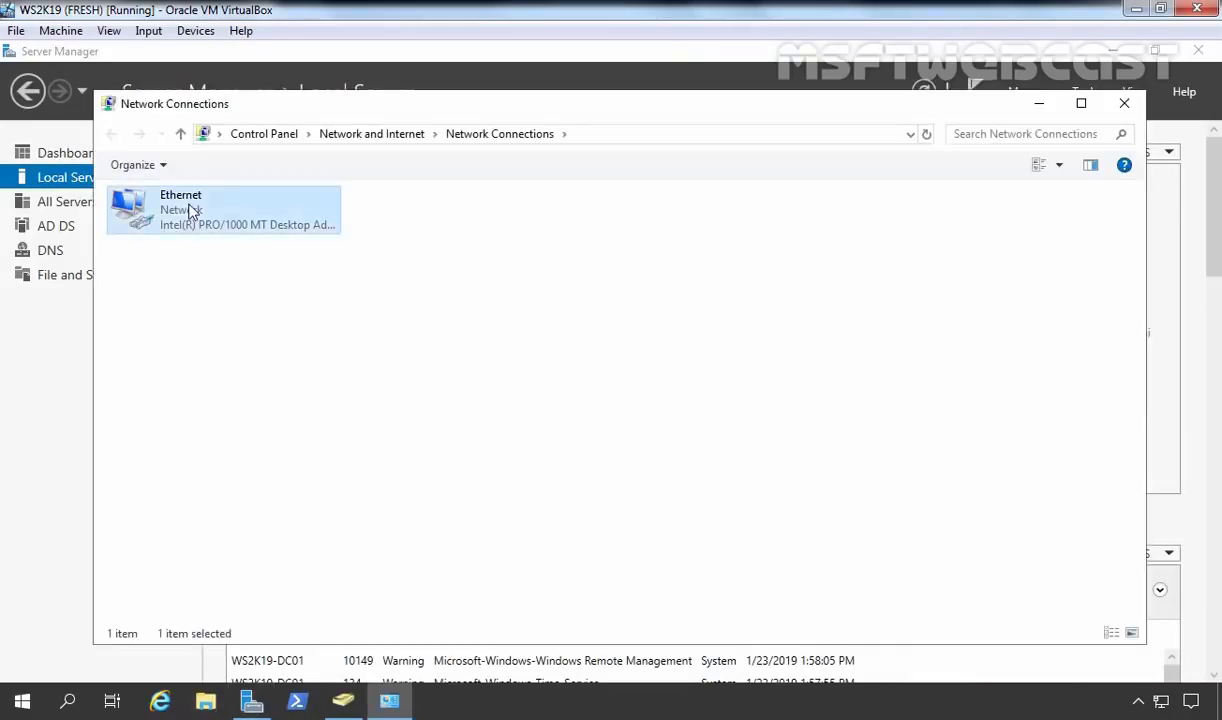
# Set Ethernet's IPv4 preferred DNS server to 172.18.72.5, close the network windows, and open PowerShell.
pyautogui.rightClick(190, 210)
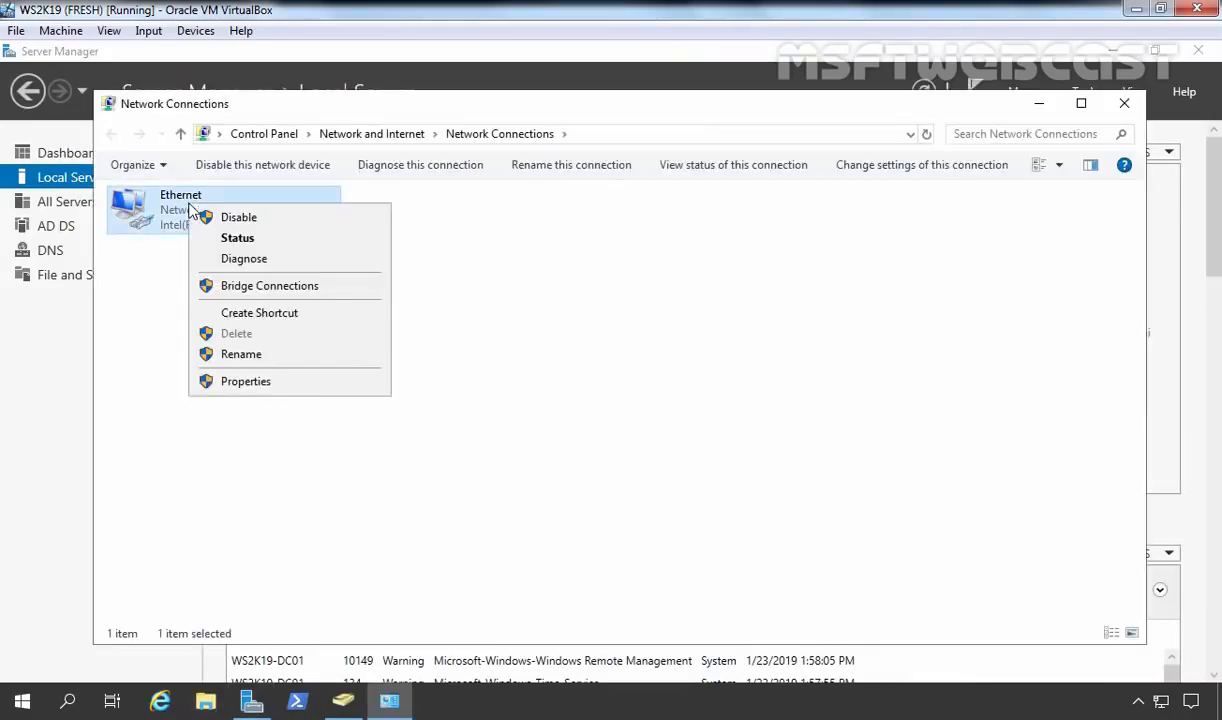
pyautogui.click(243, 386)
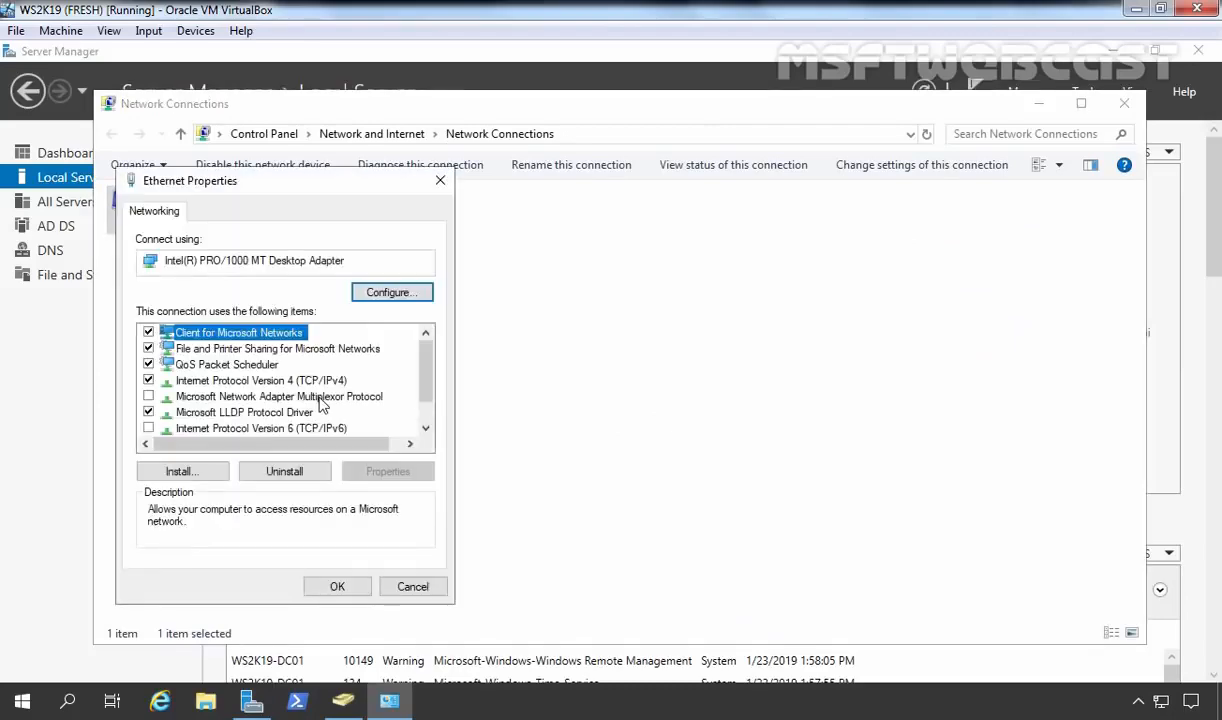
pyautogui.click(264, 378)
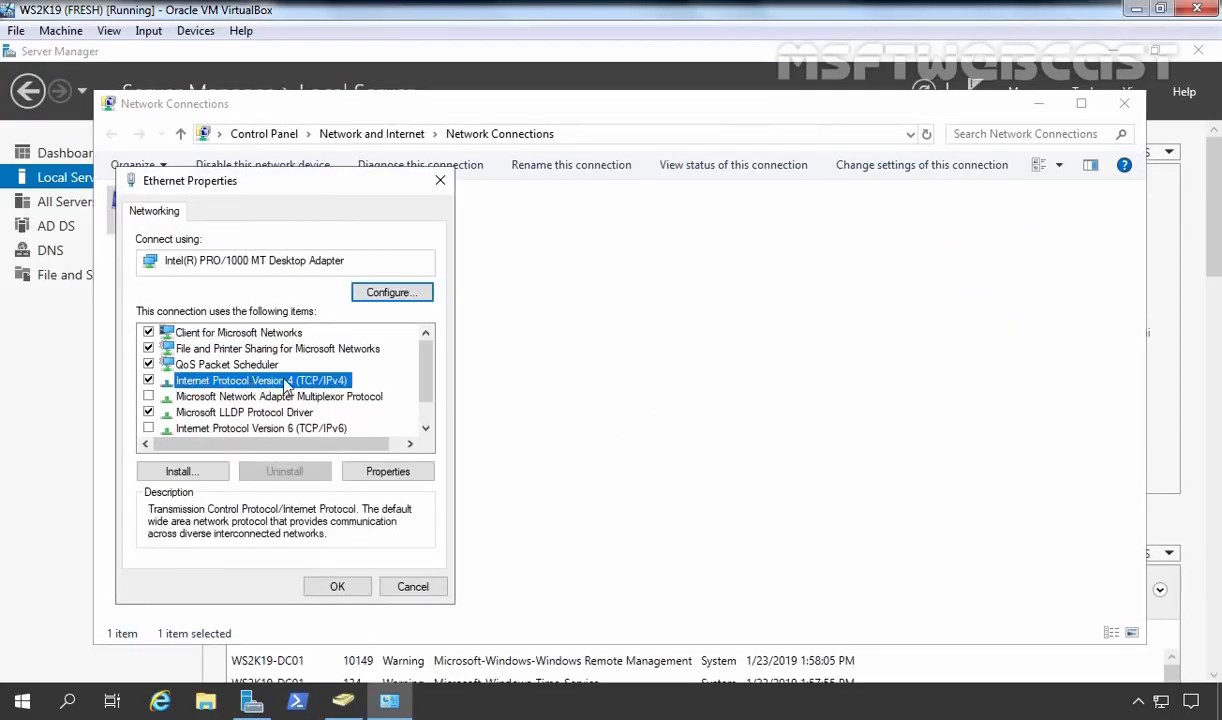
pyautogui.click(385, 471)
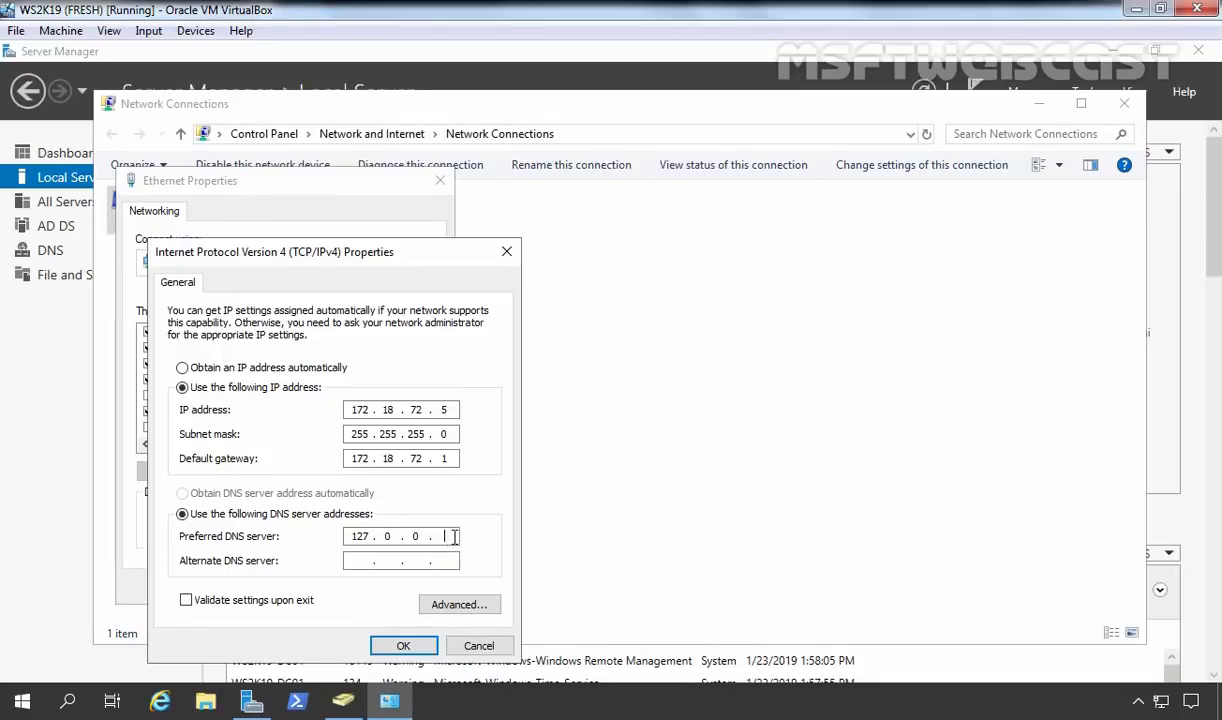
pyautogui.press('BackSpace')
pyautogui.press('BackSpace')
pyautogui.press('BackSpace')
pyautogui.press('BackSpace')
pyautogui.press('BackSpace')
pyautogui.write('72 . 18 . 72 . 5')
pyautogui.click(395, 646)
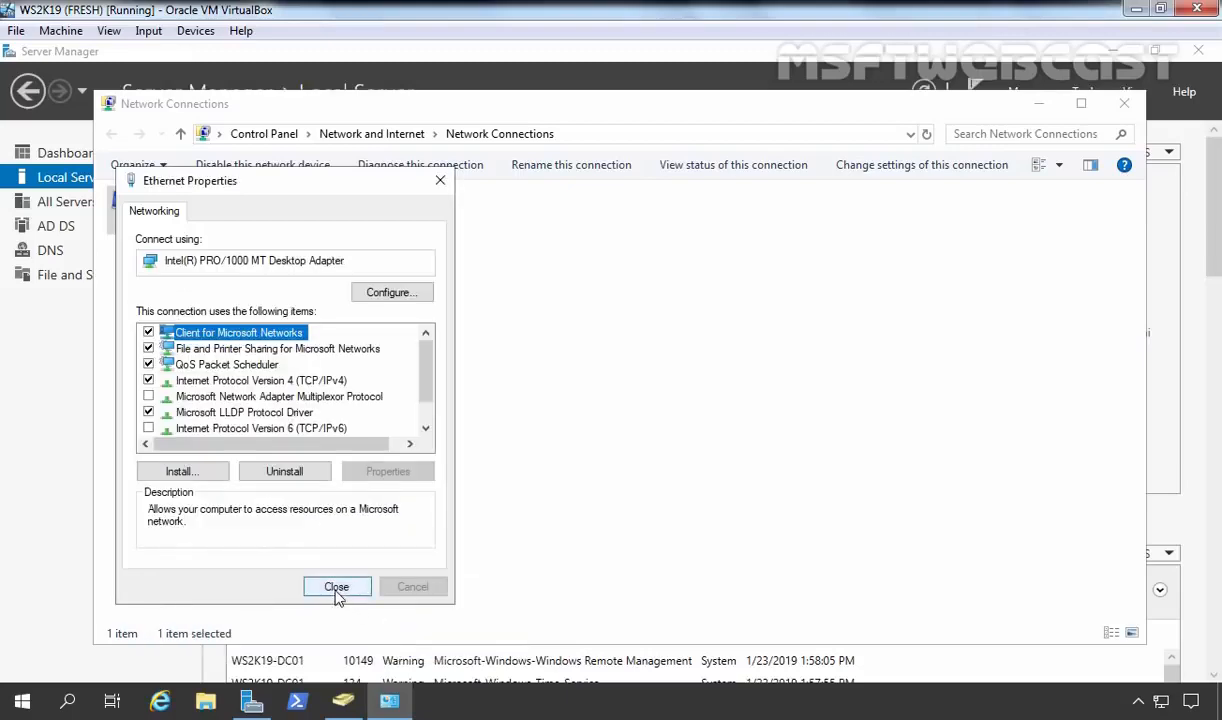
pyautogui.click(336, 588)
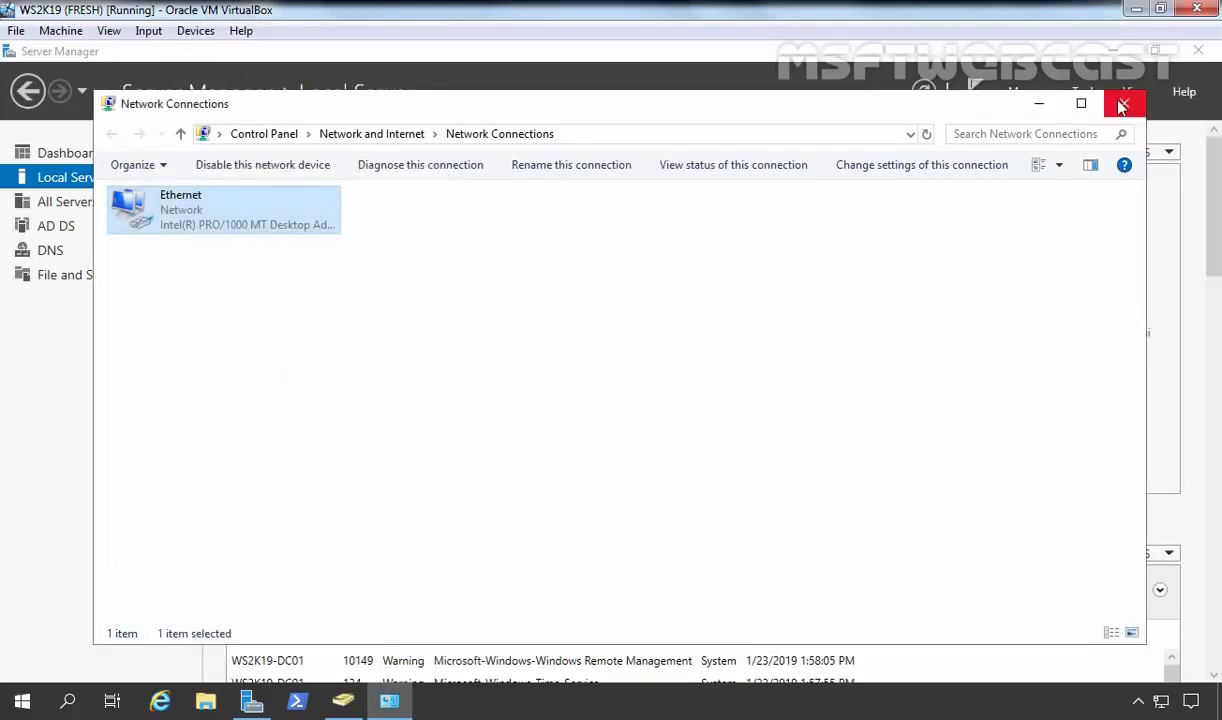
pyautogui.click(1121, 107)
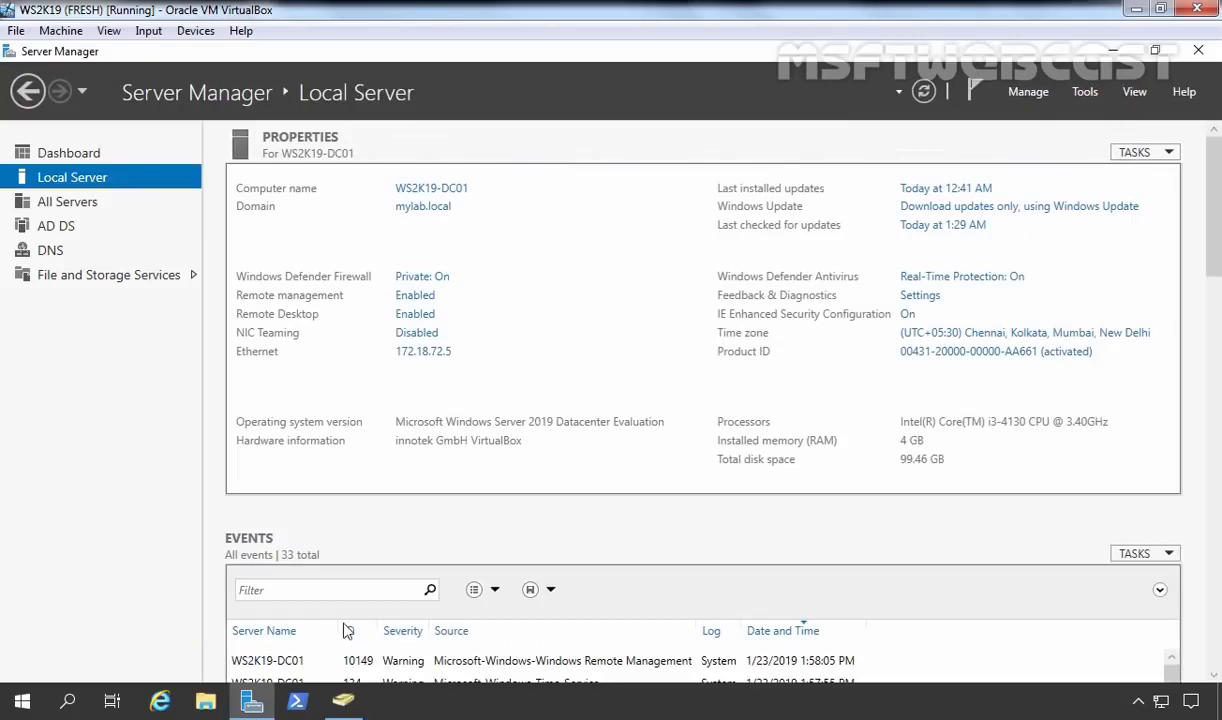
pyautogui.click(297, 700)
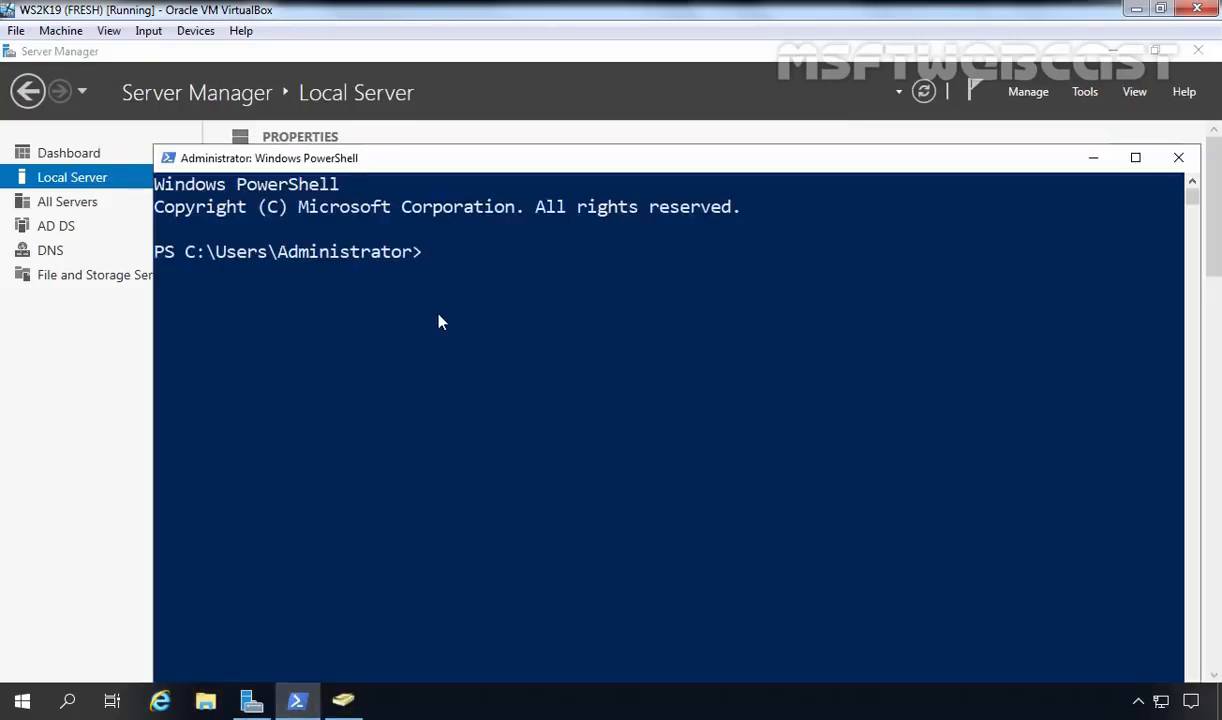
# Start nslookup and query mylab.local, confirming it resolves to 172.18.72.5.
pyautogui.write('nslookup')
pyautogui.press('Return')
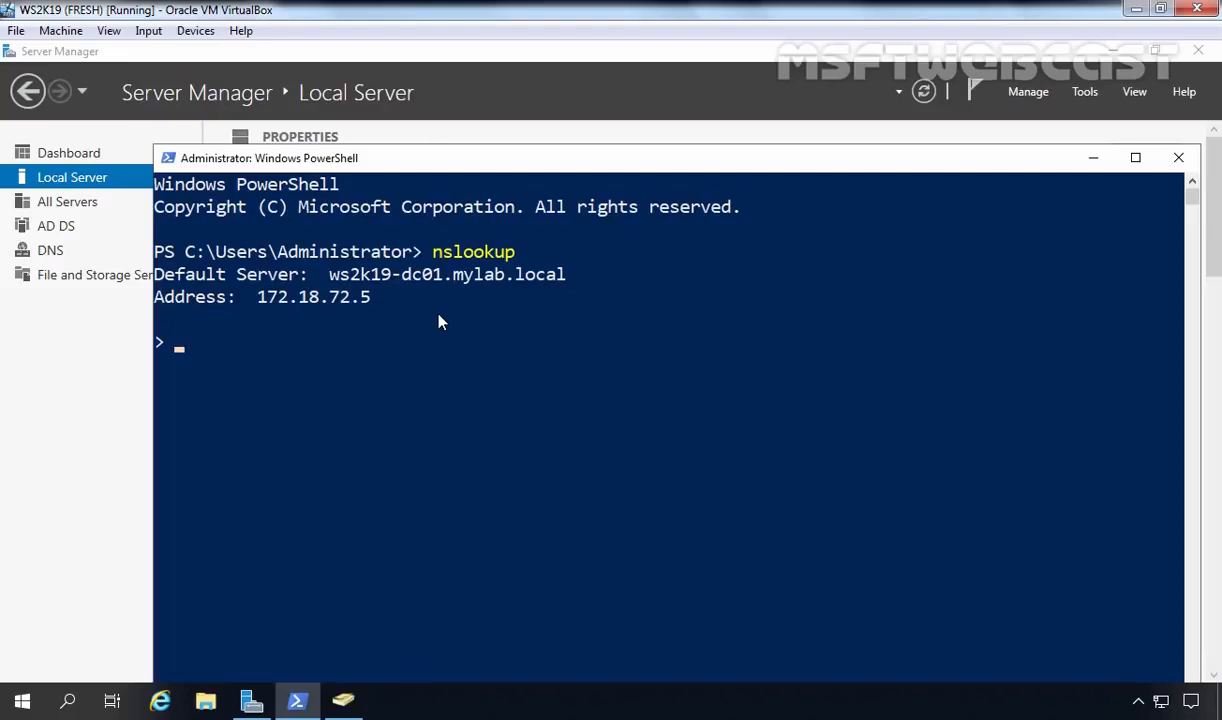
pyautogui.write('mylab.lo')
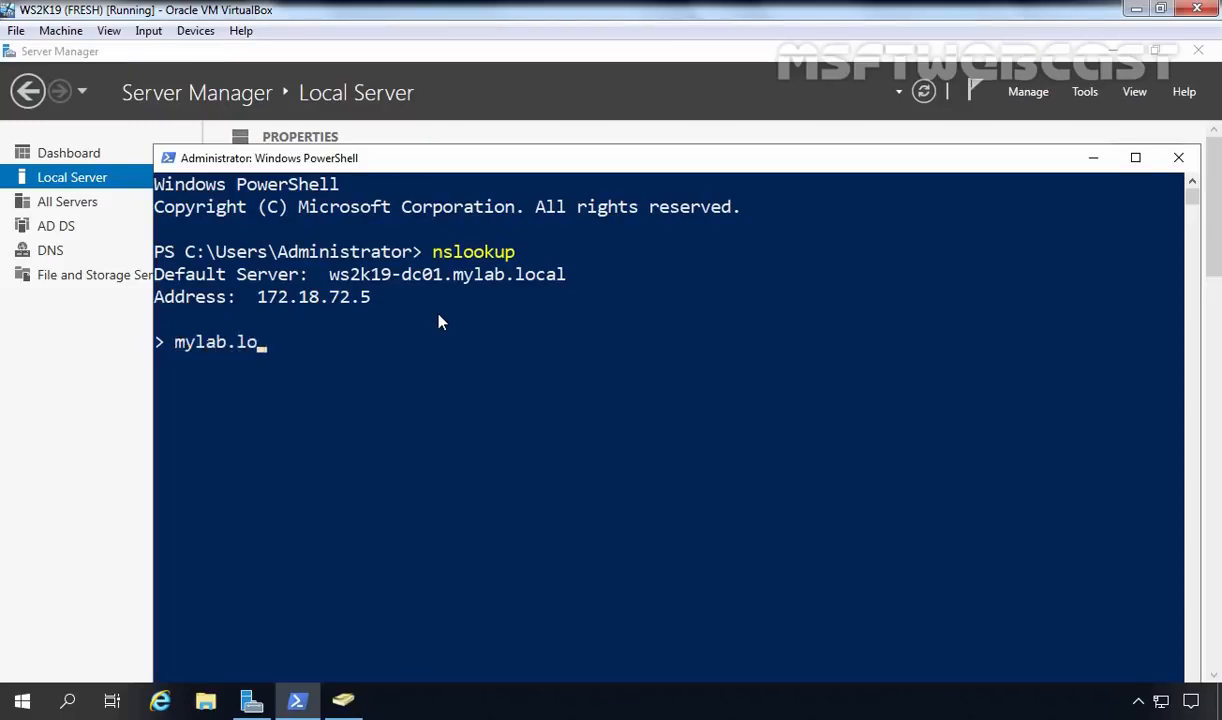
pyautogui.write('cal')
pyautogui.press('Return')
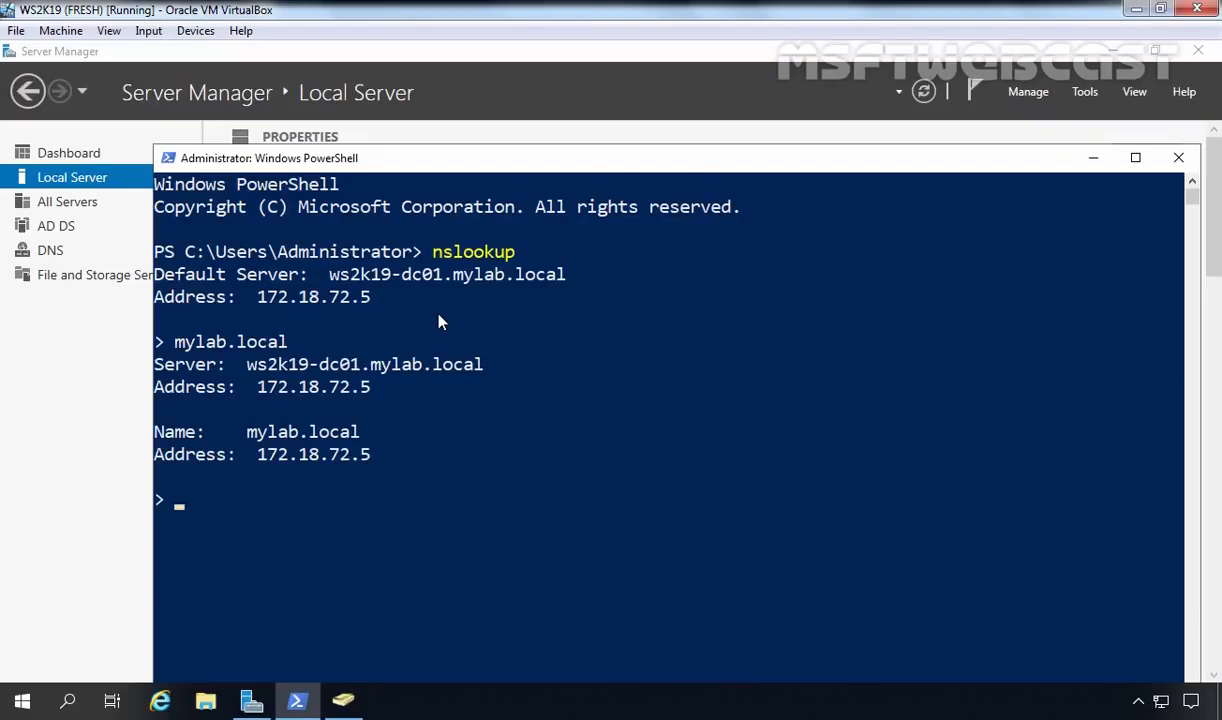
# Reverse-look up 172.18.72.5 to confirm ws2k19-dc01.mylab.local, then return to Server Manager.
pyautogui.write('172.18.72.5')
pyautogui.press('Return')
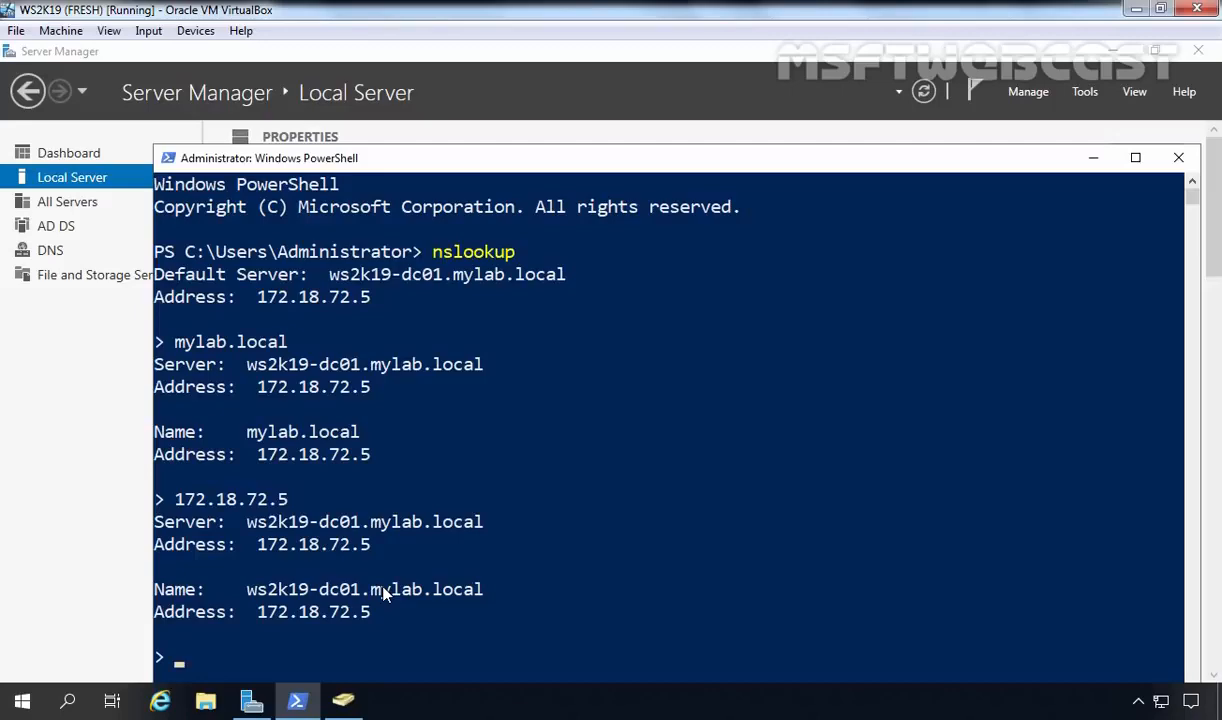
pyautogui.click(95, 453)
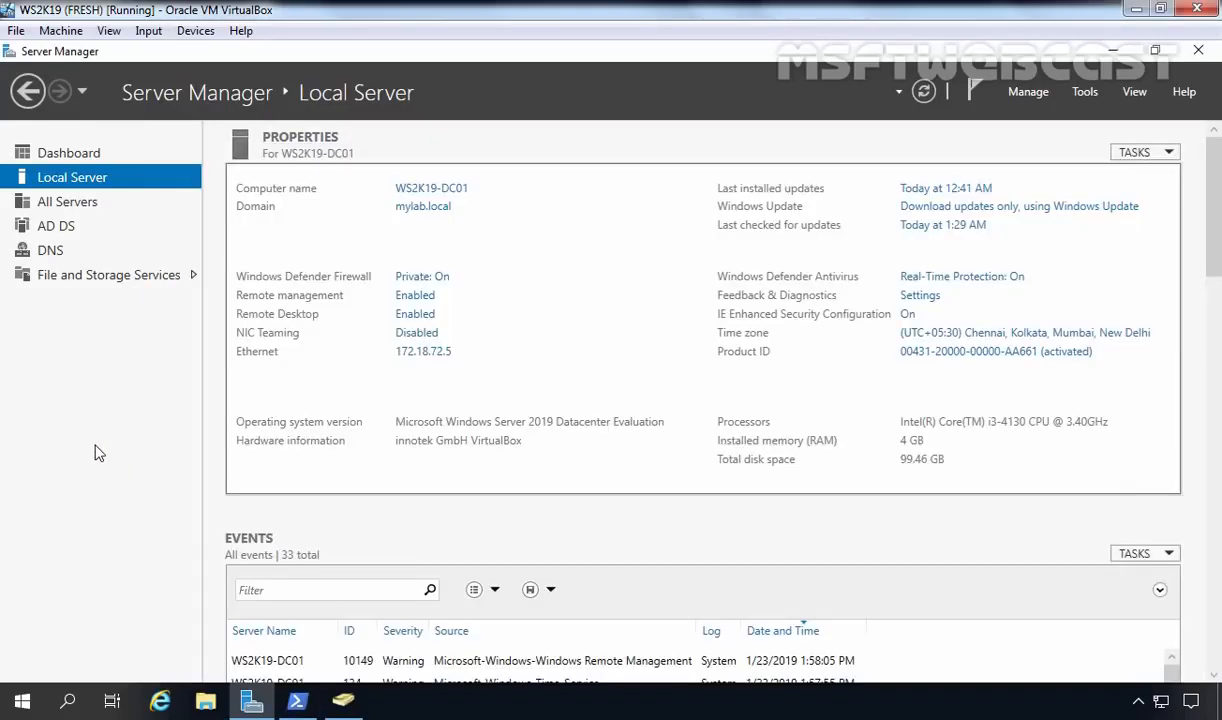